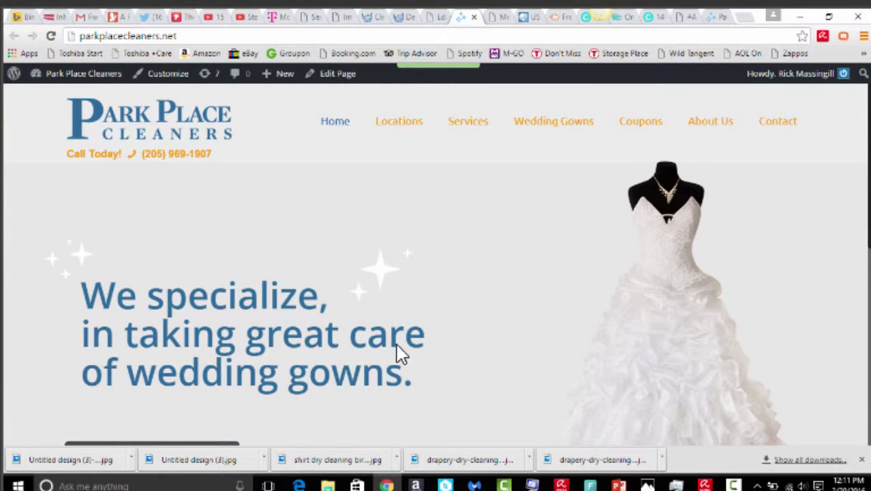
Examine the Park Place Cleaners home page from the header and image slider to the services, testimonial and opening-hours sections.
{"action": "scroll", "coordinate": [330, 35], "scroll_direction": "down", "scroll_amount": 2}
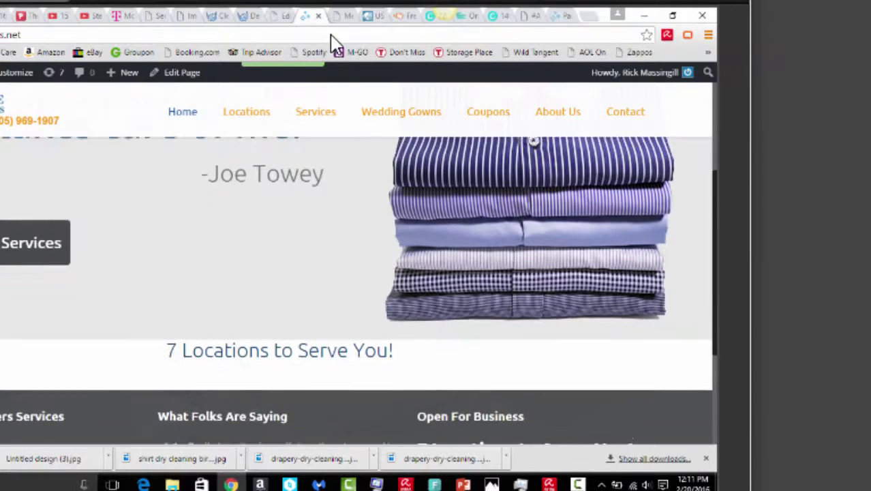
{"action": "scroll", "coordinate": [458, 211], "scroll_direction": "down", "scroll_amount": 1}
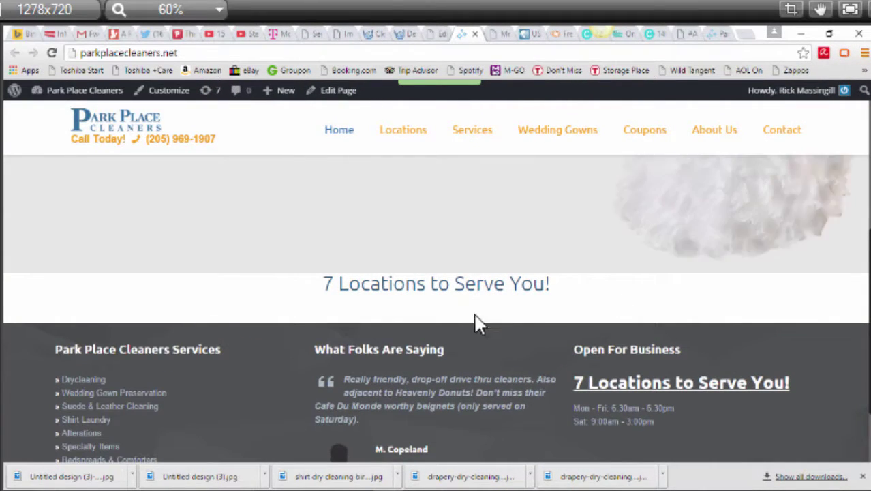
{"action": "scroll", "coordinate": [477, 322], "scroll_direction": "up", "scroll_amount": 1}
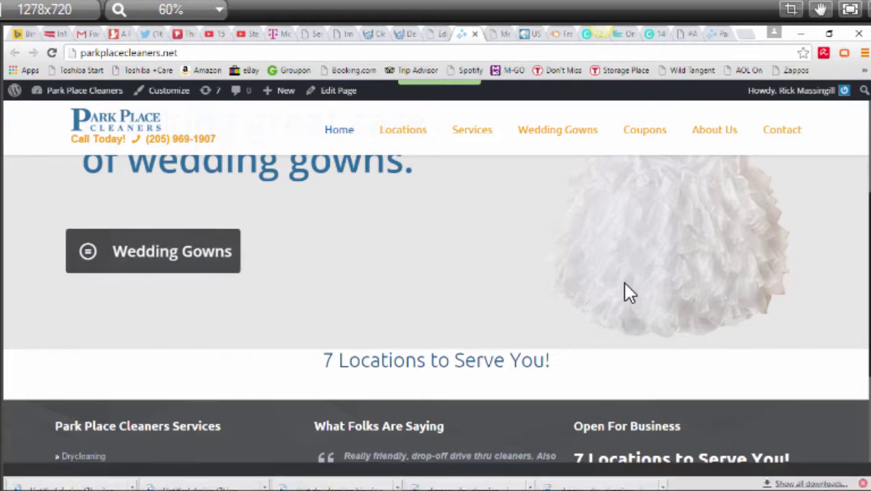
{"action": "scroll", "coordinate": [502, 395], "scroll_direction": "up", "scroll_amount": 2}
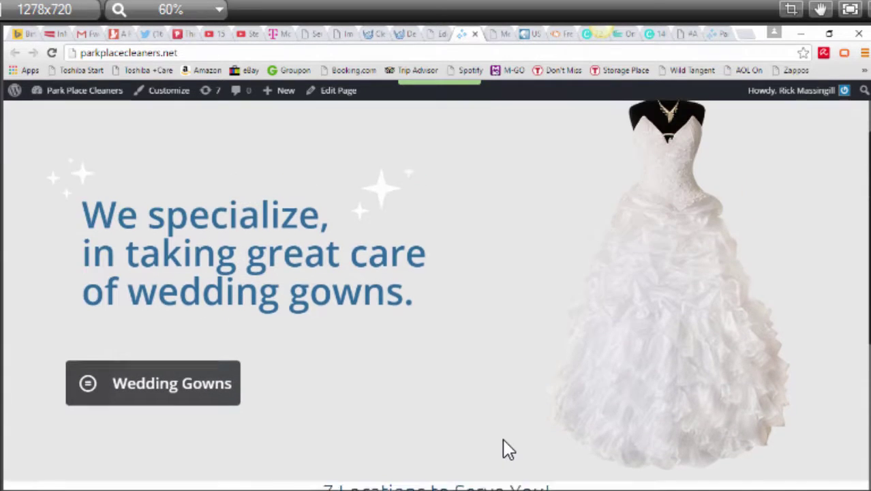
{"action": "scroll", "coordinate": [577, 342], "scroll_direction": "up", "scroll_amount": 2}
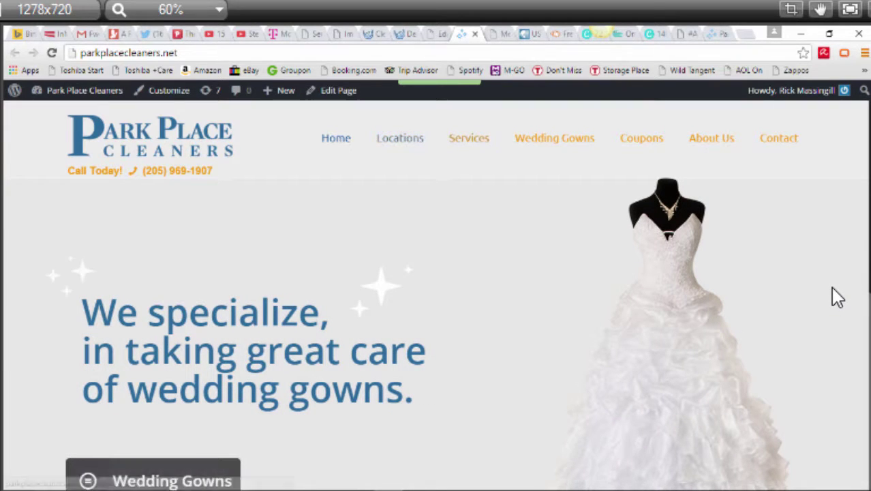
{"action": "scroll", "coordinate": [831, 287], "scroll_direction": "down", "scroll_amount": 3}
{"action": "scroll", "coordinate": [832, 286], "scroll_direction": "up", "scroll_amount": 3}
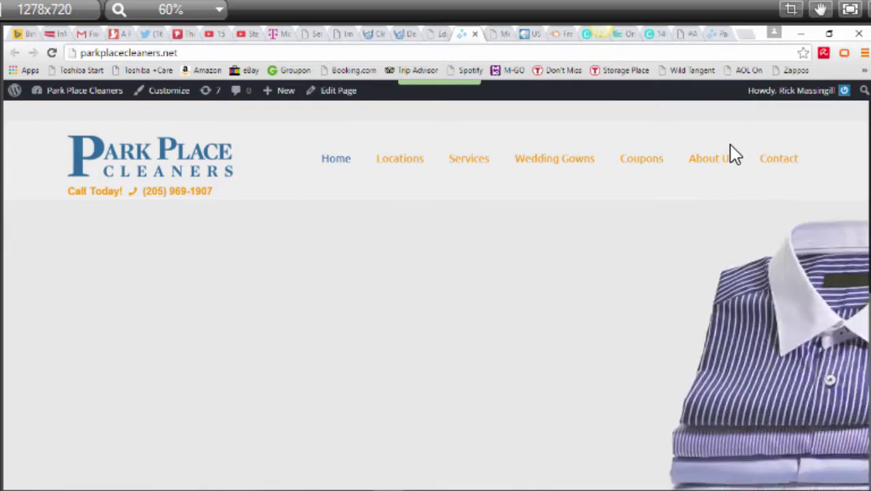
{"action": "scroll", "coordinate": [661, 246], "scroll_direction": "down", "scroll_amount": 5}
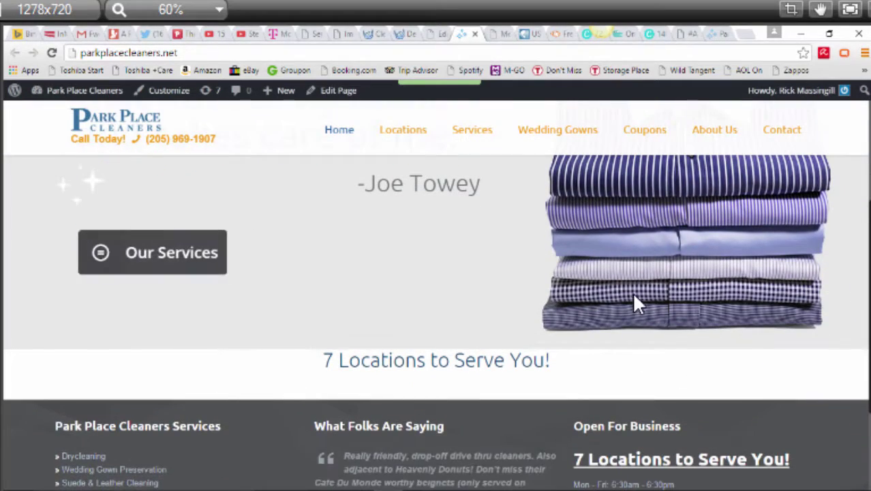
{"action": "scroll", "coordinate": [484, 223], "scroll_direction": "down", "scroll_amount": 2}
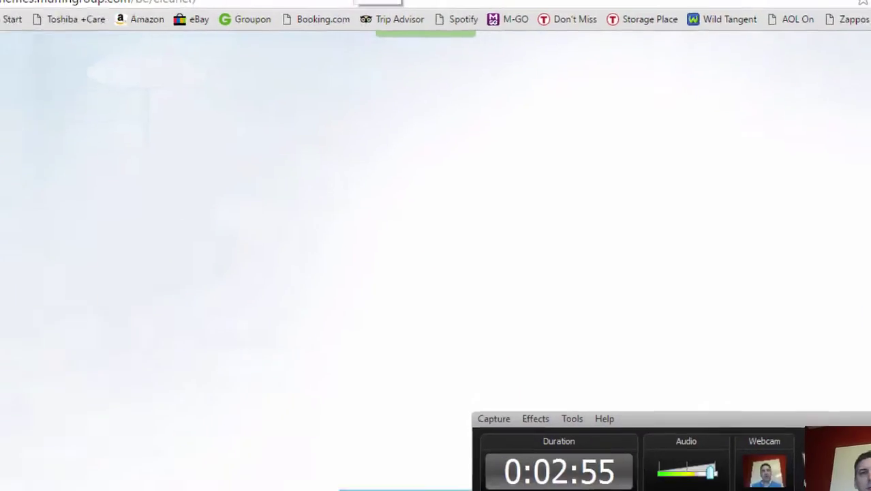
Open the BeCleaner demo of BeTheme and review its home page from the header image down to the footer.
{"action": "left_click", "coordinate": [402, 1]}
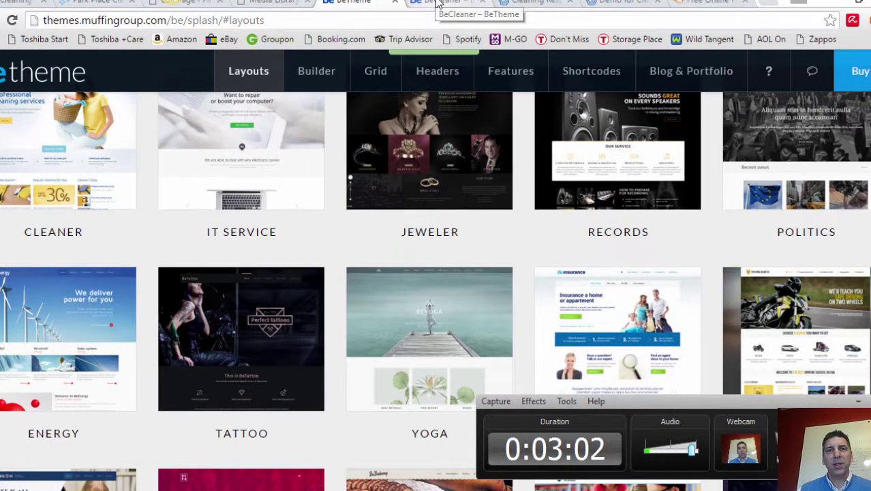
{"action": "left_click", "coordinate": [439, 3]}
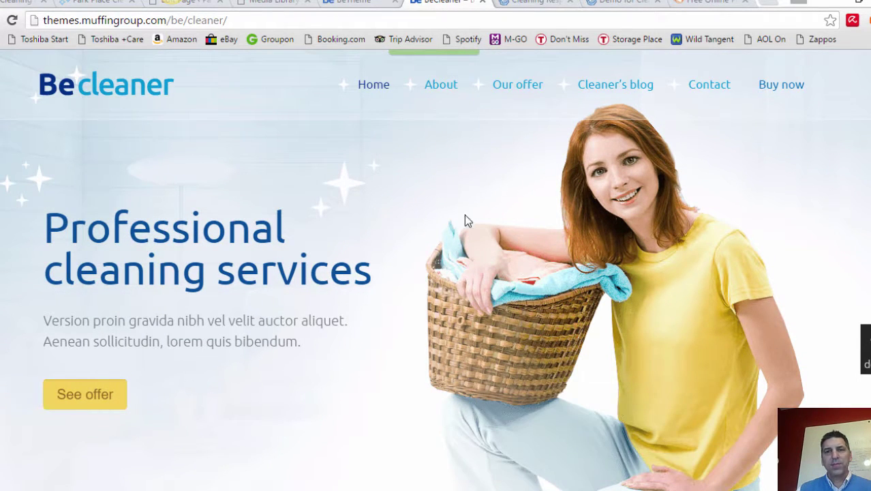
{"action": "scroll", "coordinate": [560, 262], "scroll_direction": "down", "scroll_amount": 6}
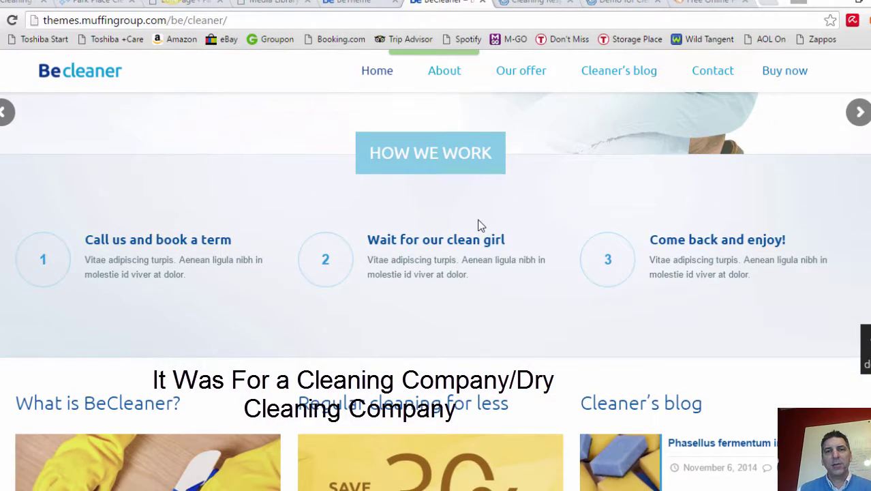
{"action": "scroll", "coordinate": [477, 222], "scroll_direction": "down", "scroll_amount": 2}
{"action": "scroll", "coordinate": [441, 201], "scroll_direction": "down", "scroll_amount": 4}
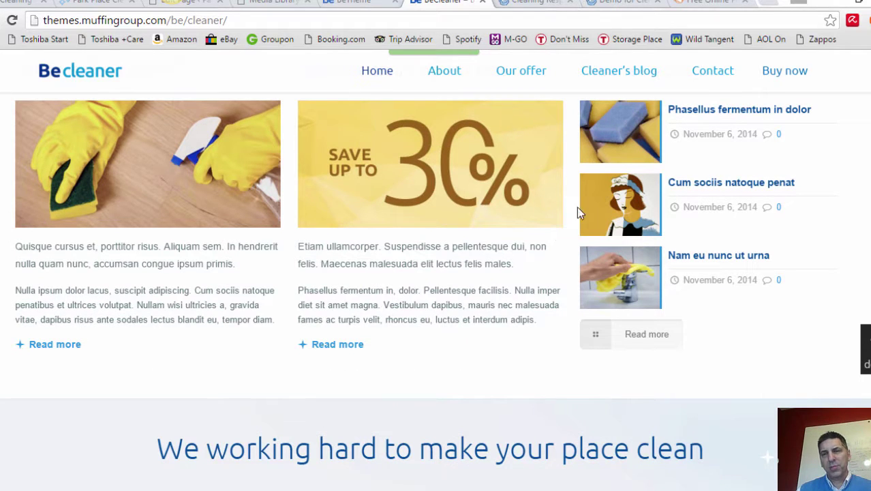
{"action": "scroll", "coordinate": [477, 231], "scroll_direction": "down", "scroll_amount": 3}
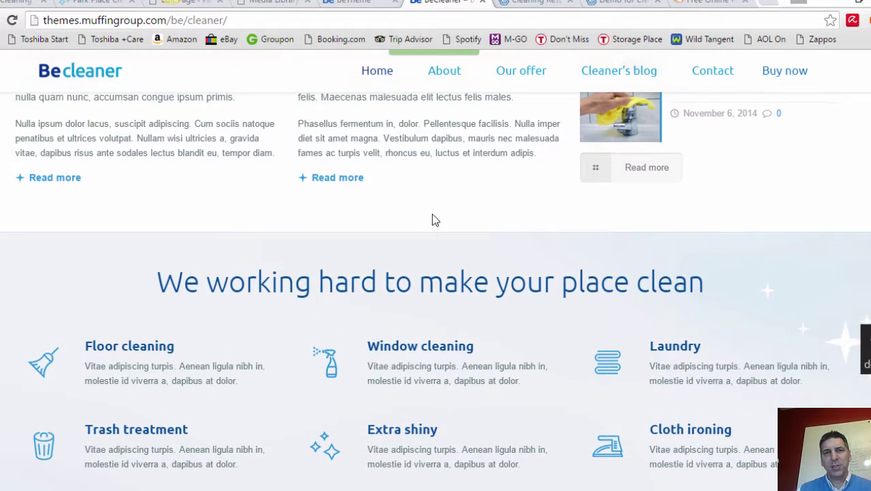
{"action": "scroll", "coordinate": [432, 220], "scroll_direction": "down", "scroll_amount": 1}
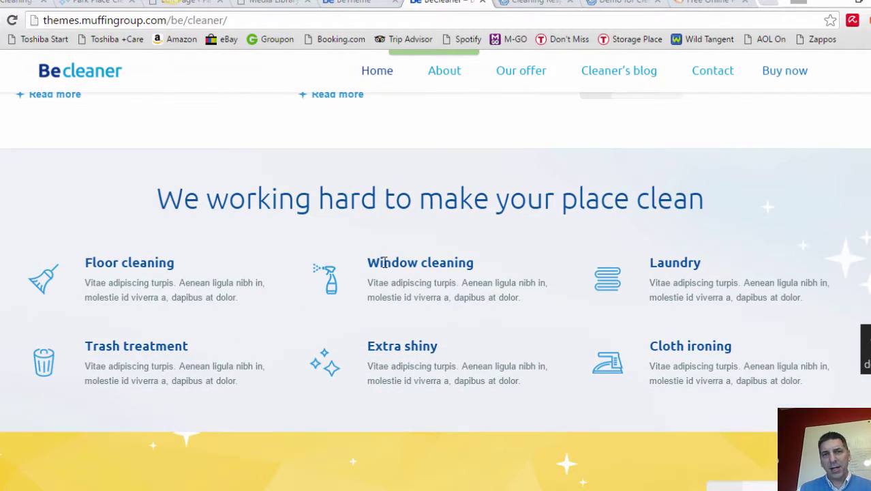
{"action": "scroll", "coordinate": [384, 262], "scroll_direction": "down", "scroll_amount": 1}
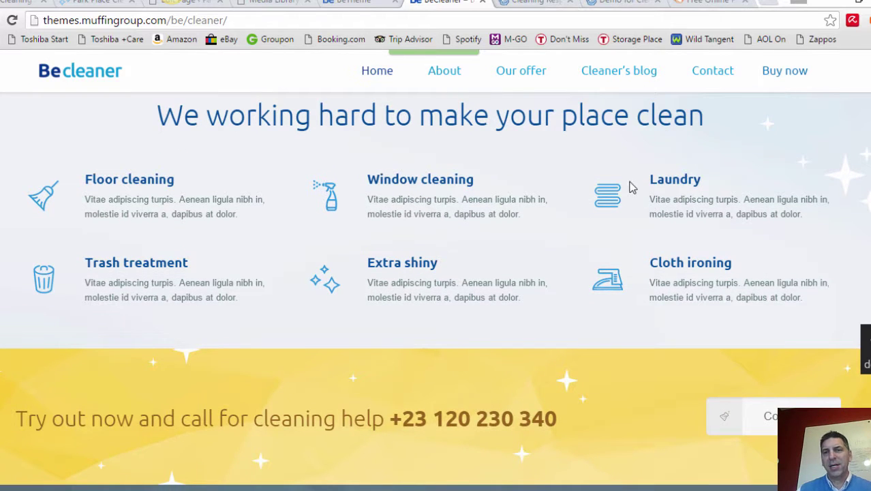
{"action": "scroll", "coordinate": [620, 192], "scroll_direction": "down", "scroll_amount": 2}
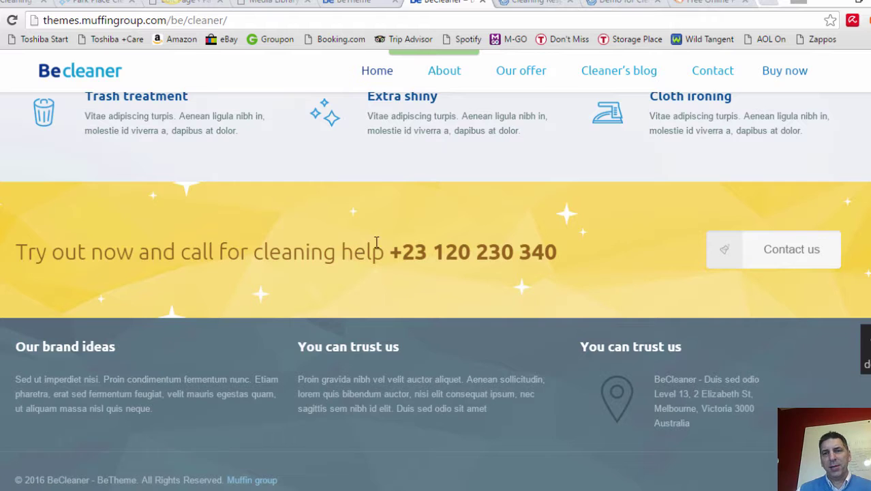
{"action": "scroll", "coordinate": [535, 225], "scroll_direction": "down", "scroll_amount": 1}
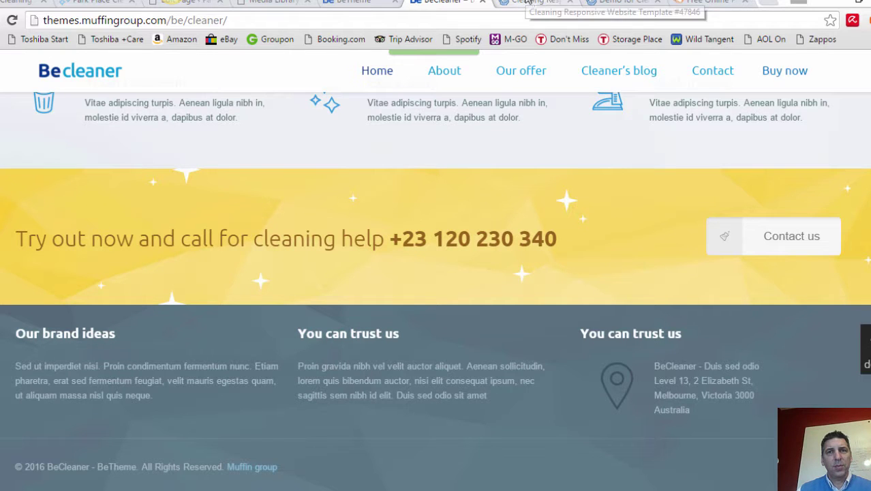
Review the Park Place Cleaners home page again, from the slider and locations heading down to the footer columns.
{"action": "left_click", "coordinate": [542, 490]}
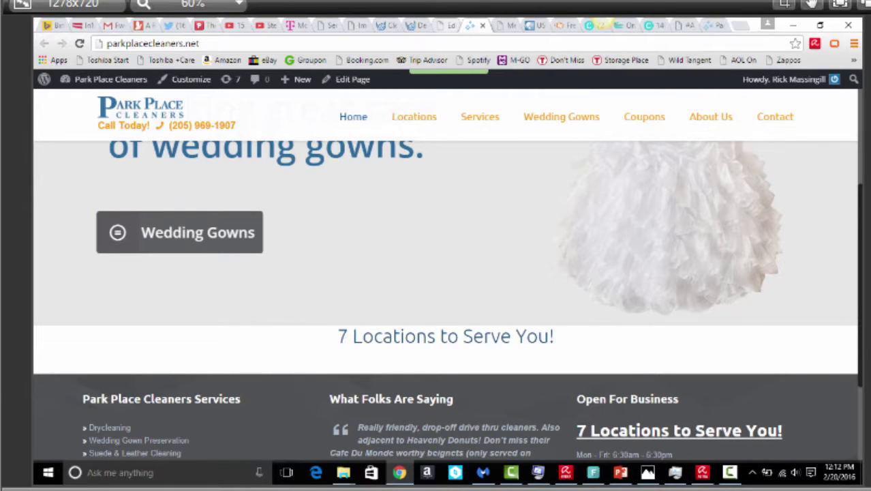
{"action": "scroll", "coordinate": [446, 273], "scroll_direction": "down", "scroll_amount": 1}
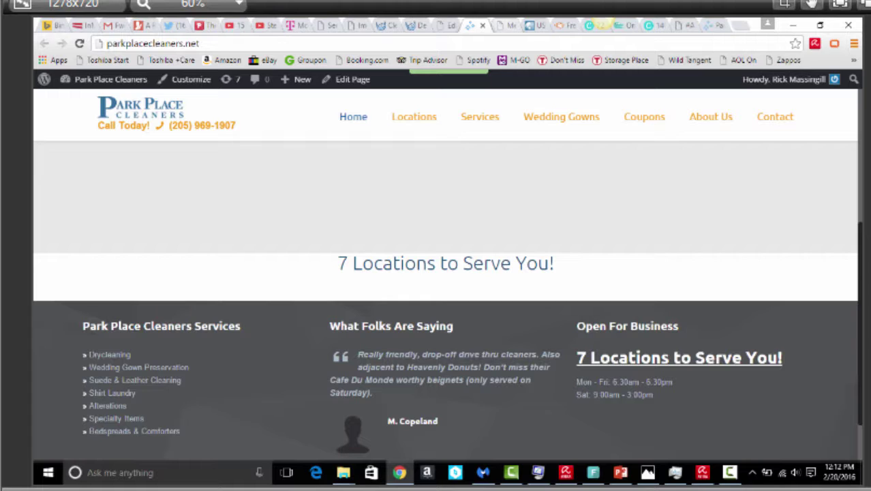
{"action": "scroll", "coordinate": [446, 273], "scroll_direction": "down", "scroll_amount": 2}
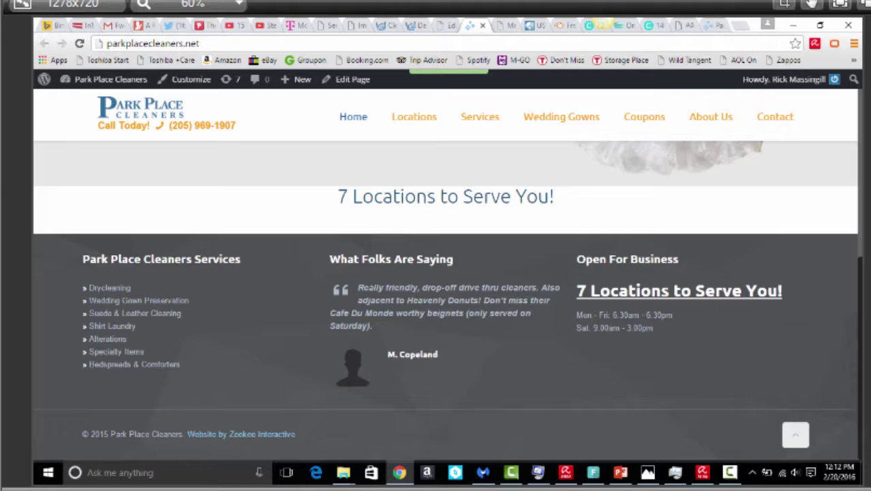
{"action": "scroll", "coordinate": [445, 272], "scroll_direction": "up", "scroll_amount": 2}
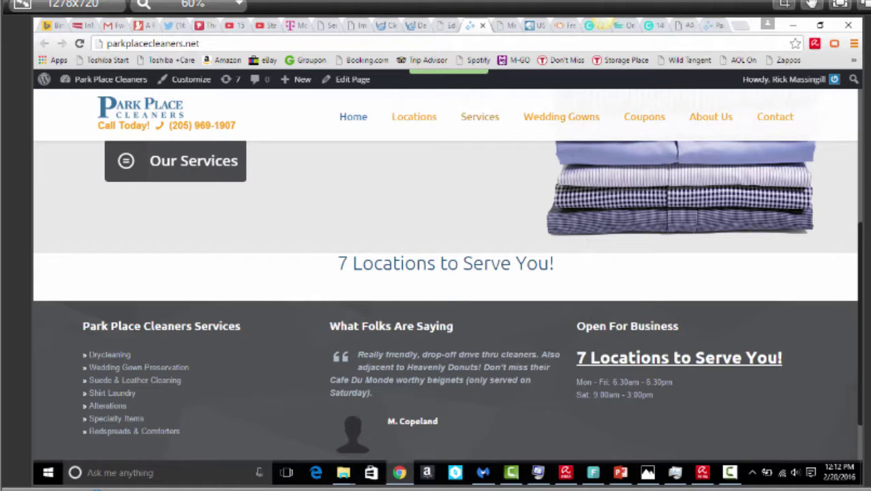
Open the TemplateMonster dry cleaning demo #47846 and review its page layout, including the coloured service tiles, offer sections and footer.
{"action": "left_click", "coordinate": [682, 26]}
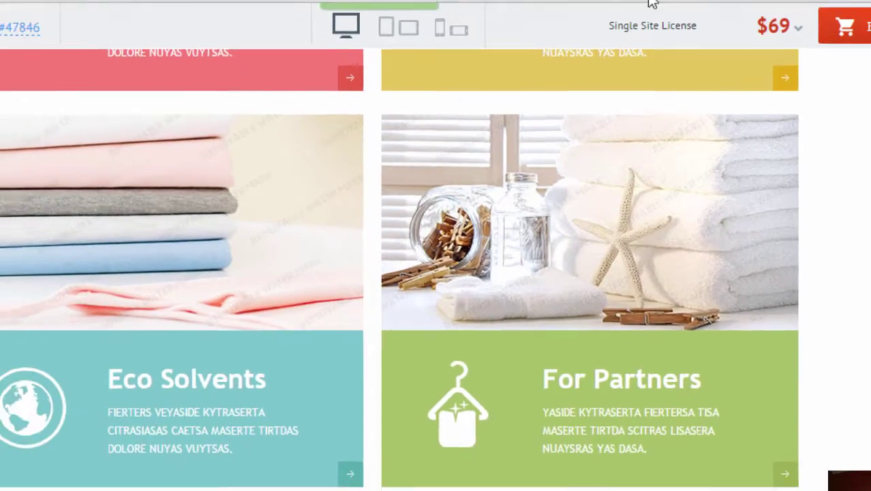
{"action": "scroll", "coordinate": [682, 137], "scroll_direction": "up", "scroll_amount": 4}
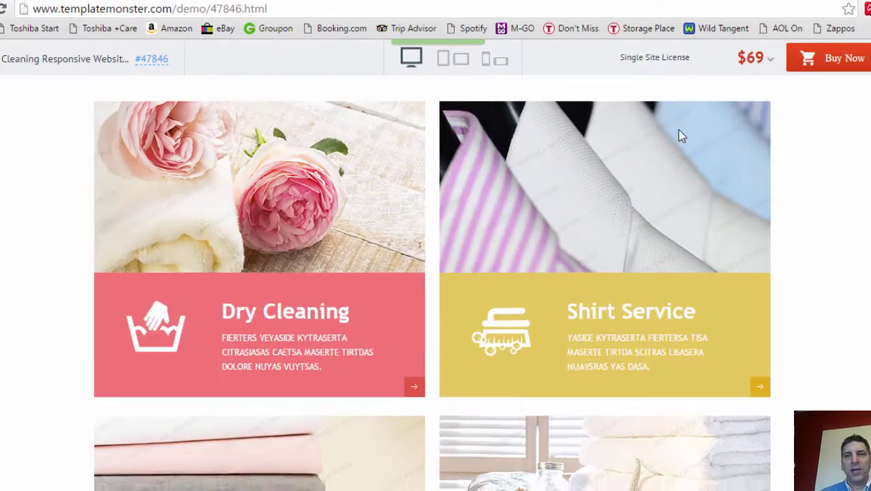
{"action": "scroll", "coordinate": [682, 136], "scroll_direction": "up", "scroll_amount": 3}
{"action": "scroll", "coordinate": [706, 159], "scroll_direction": "down", "scroll_amount": 1}
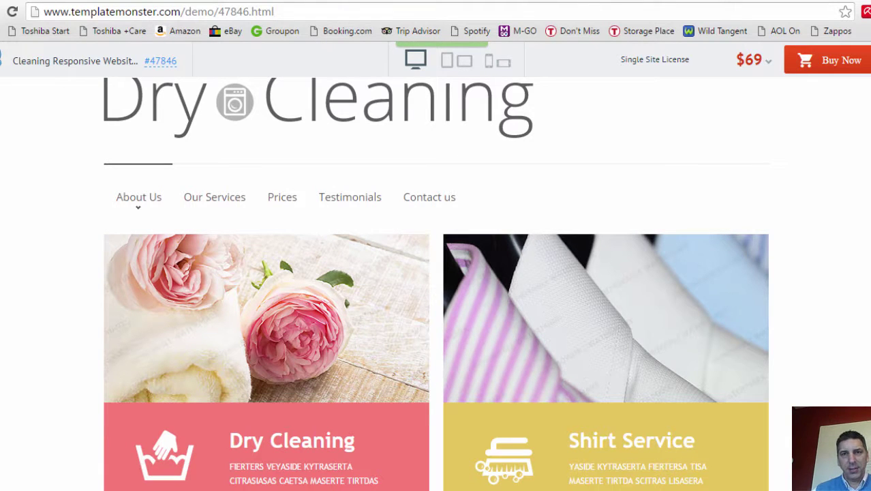
{"action": "scroll", "coordinate": [809, 220], "scroll_direction": "down", "scroll_amount": 2}
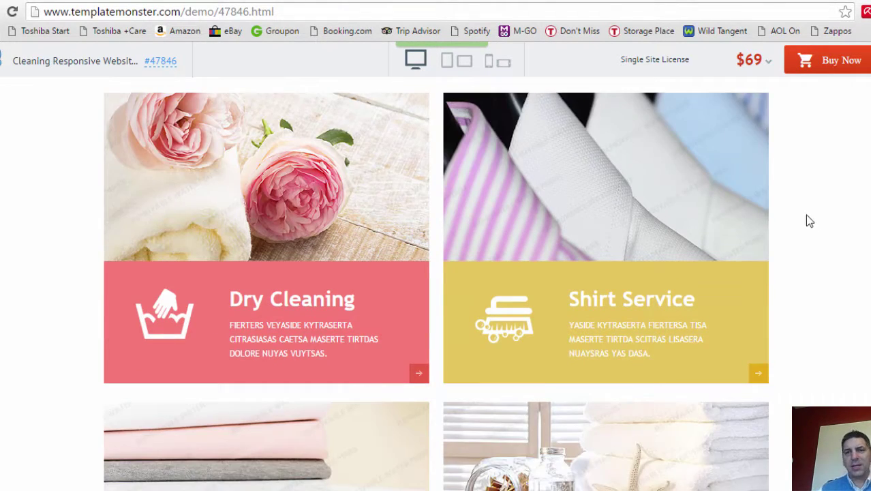
{"action": "scroll", "coordinate": [793, 220], "scroll_direction": "down", "scroll_amount": 2}
{"action": "scroll", "coordinate": [729, 230], "scroll_direction": "down", "scroll_amount": 1}
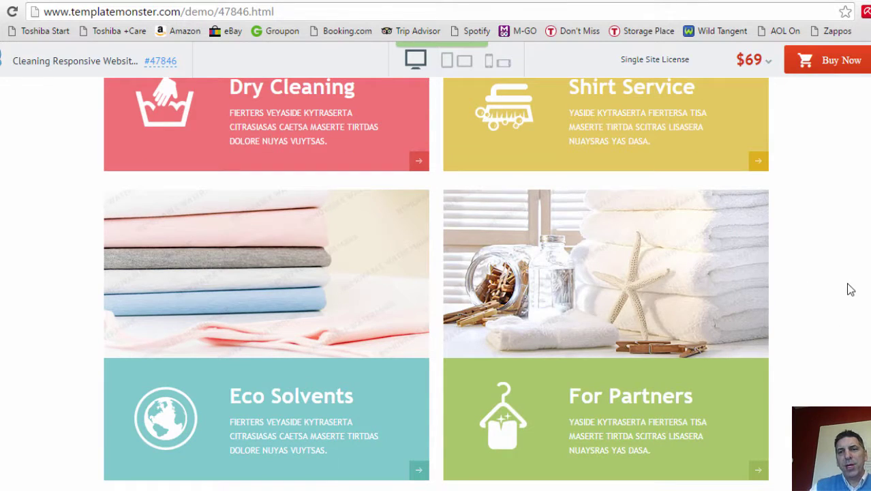
{"action": "scroll", "coordinate": [850, 289], "scroll_direction": "down", "scroll_amount": 3}
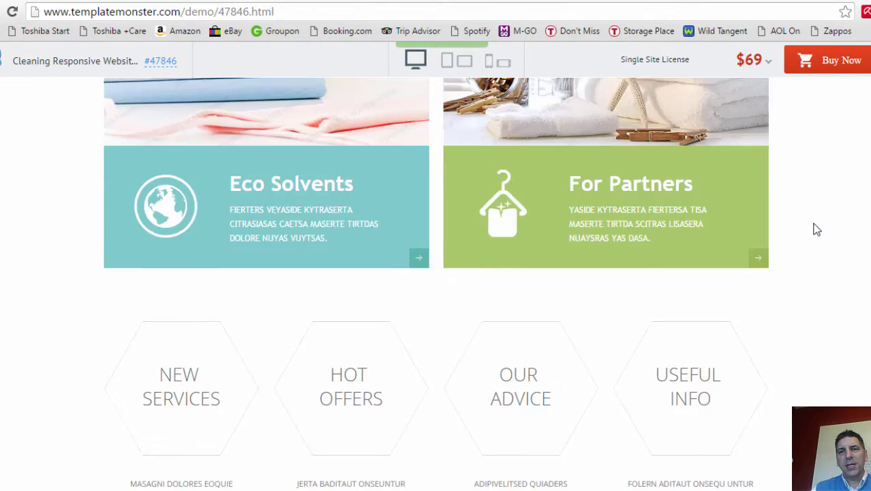
{"action": "scroll", "coordinate": [814, 230], "scroll_direction": "up", "scroll_amount": 3}
{"action": "scroll", "coordinate": [763, 230], "scroll_direction": "down", "scroll_amount": 6}
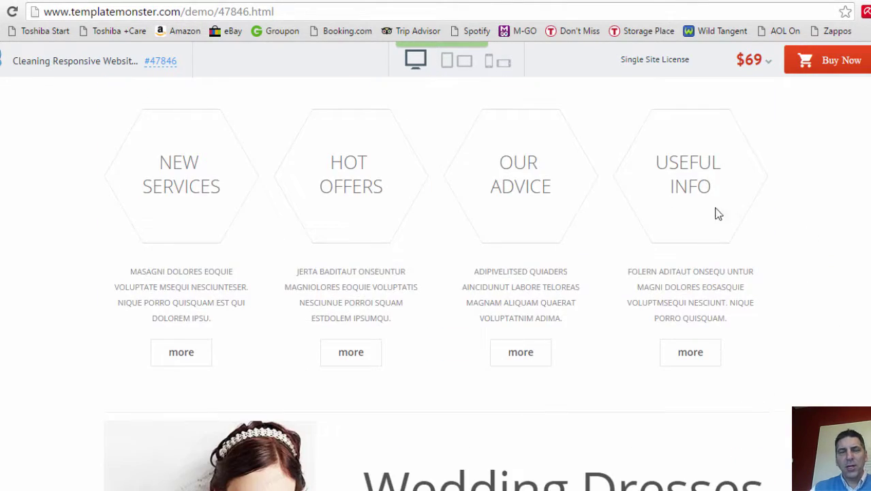
{"action": "scroll", "coordinate": [702, 211], "scroll_direction": "down", "scroll_amount": 9}
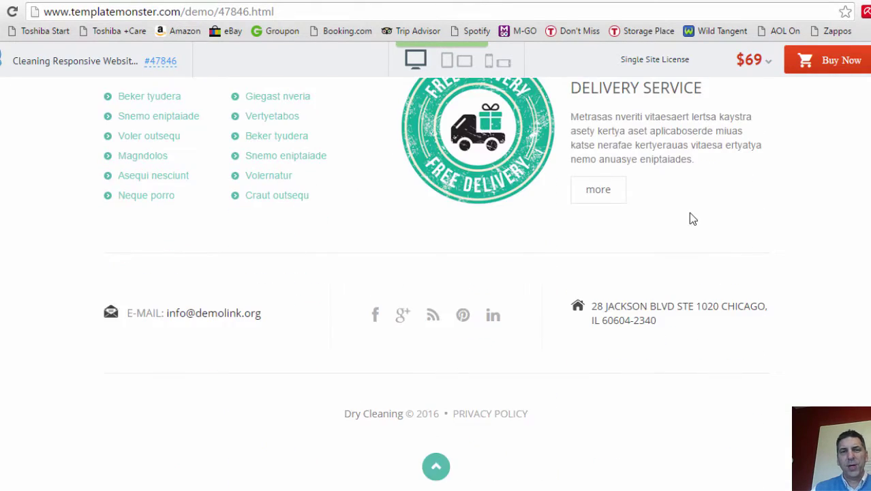
{"action": "scroll", "coordinate": [690, 212], "scroll_direction": "up", "scroll_amount": 15}
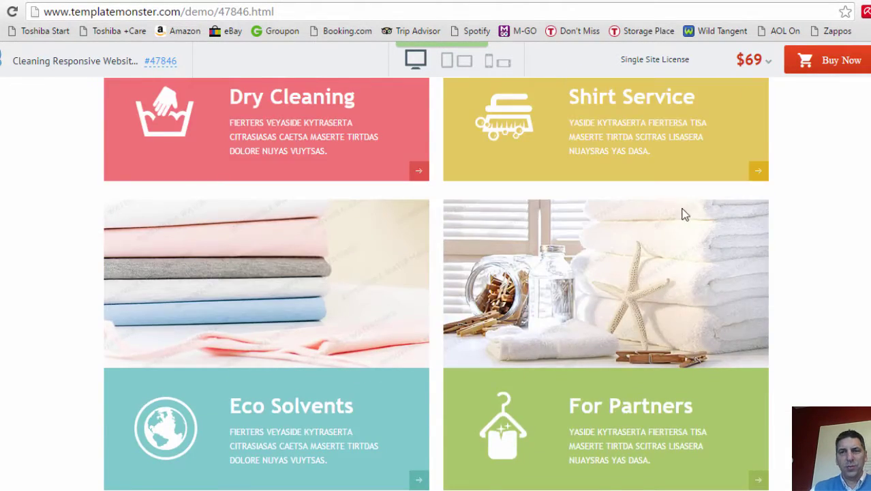
{"action": "scroll", "coordinate": [685, 215], "scroll_direction": "up", "scroll_amount": 4}
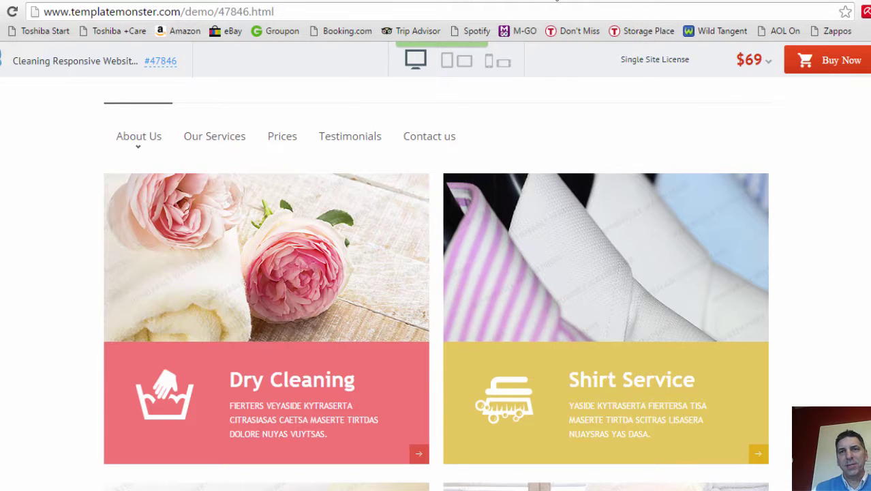
View the attachment details of the shirt services dry cleaning image in the media library, and close them.
{"action": "left_click", "coordinate": [702, 1]}
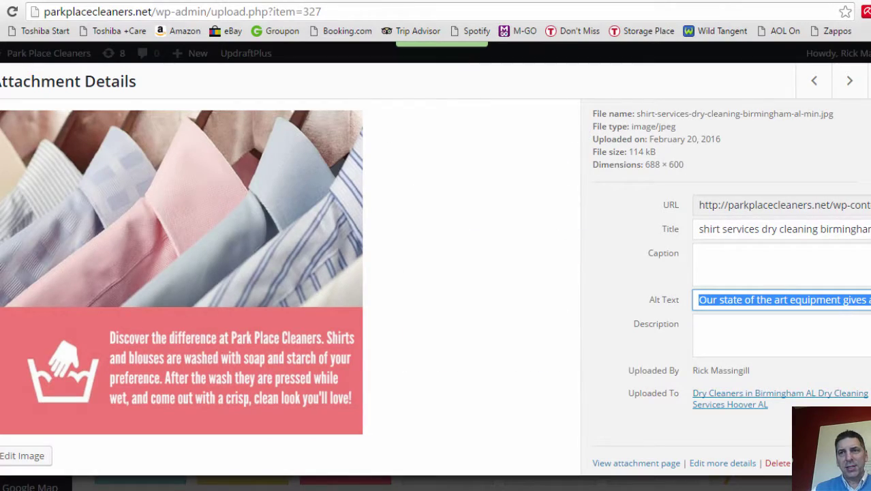
{"action": "key", "text": "Escape"}
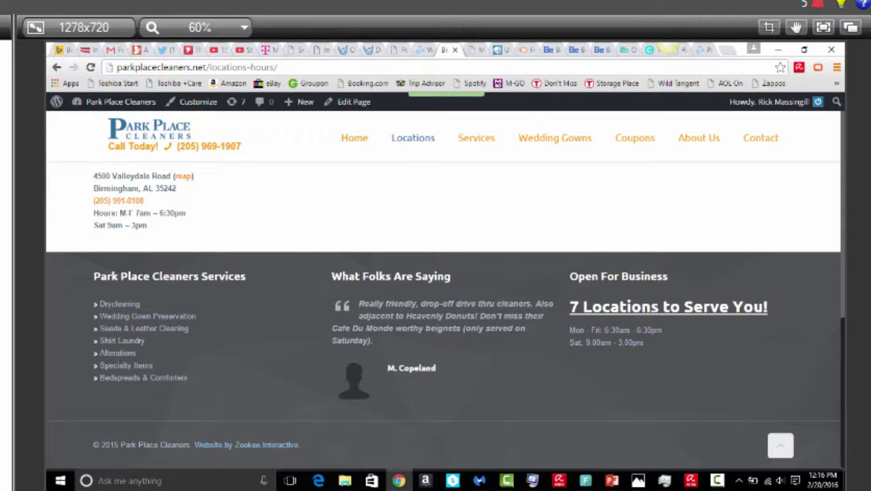
Review the end of the Locations page and the January 11, 2016 Wayback Machine capture of the home page down to its footer.
{"action": "scroll", "coordinate": [255, 471], "scroll_direction": "up", "scroll_amount": 1}
{"action": "scroll", "coordinate": [255, 487], "scroll_direction": "down", "scroll_amount": 1}
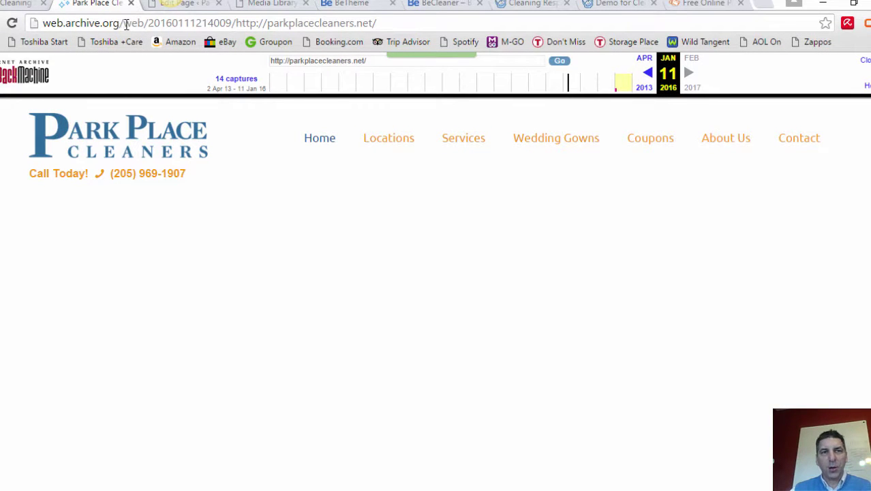
{"action": "scroll", "coordinate": [420, 246], "scroll_direction": "down", "scroll_amount": 5}
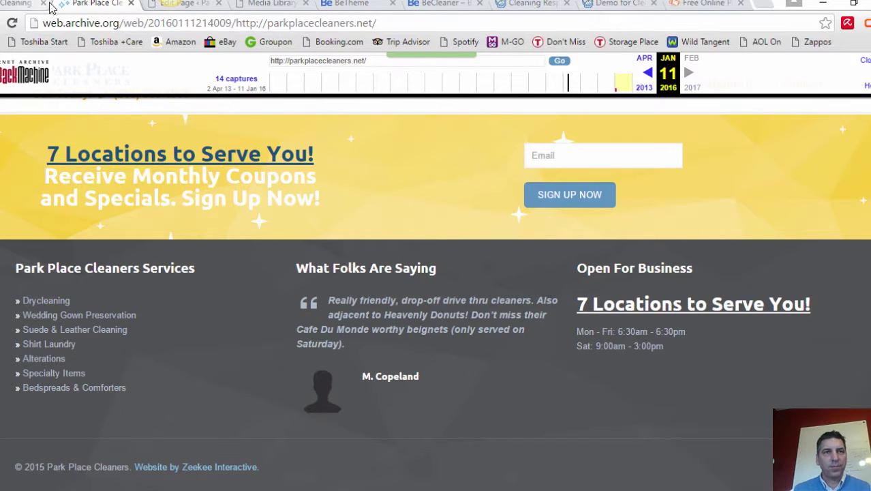
Examine the live Park Place Cleaners home page from the main headline and slider to the Shirt and Blouse Laundering Services headings.
{"action": "left_click", "coordinate": [24, 4]}
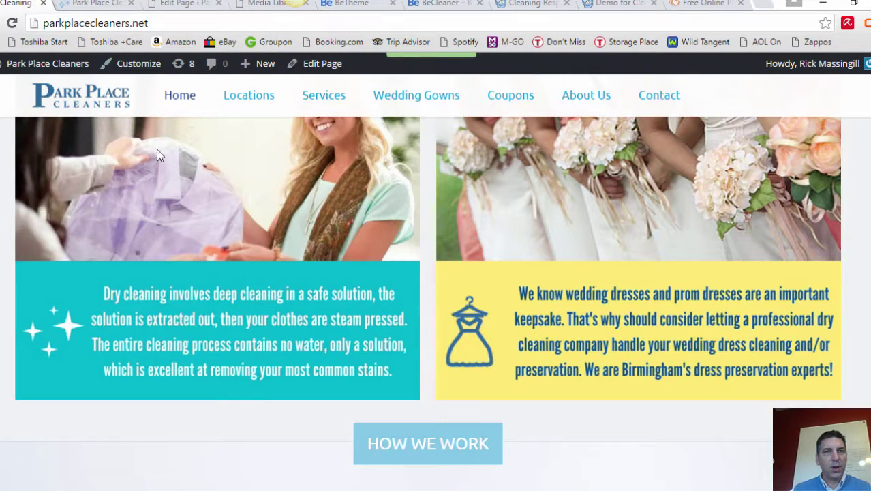
{"action": "scroll", "coordinate": [316, 222], "scroll_direction": "up", "scroll_amount": 10}
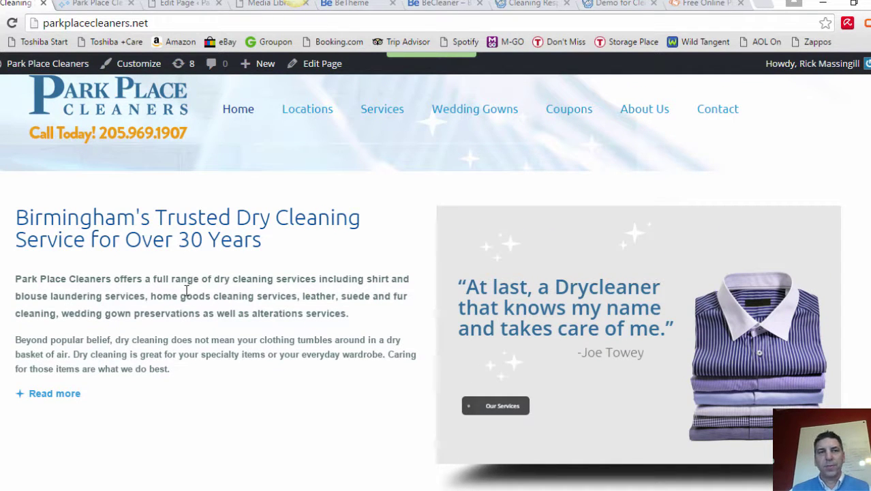
{"action": "left_click_drag", "start_coordinate": [262, 243], "coordinate": [14, 216]}
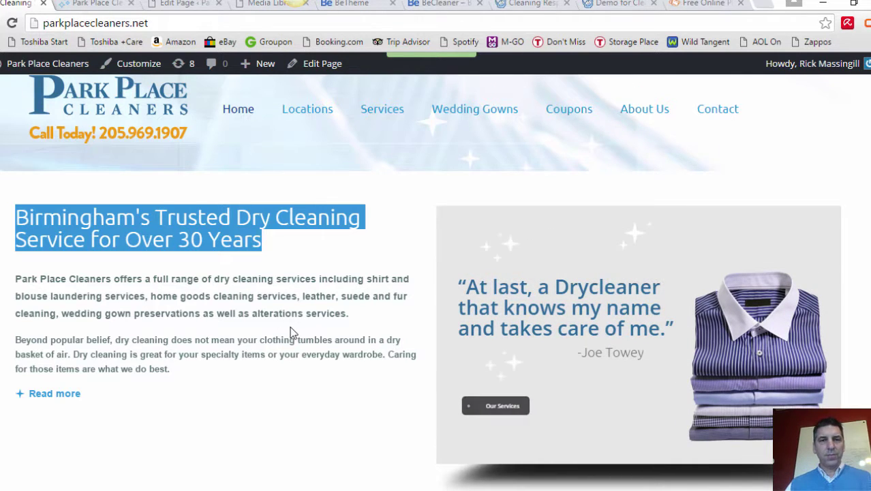
{"action": "scroll", "coordinate": [290, 332], "scroll_direction": "down", "scroll_amount": 1}
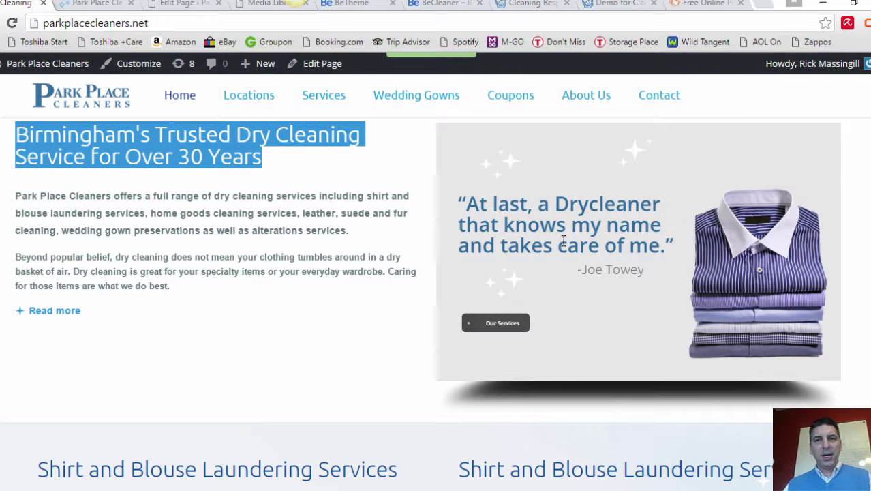
{"action": "scroll", "coordinate": [617, 298], "scroll_direction": "down", "scroll_amount": 1}
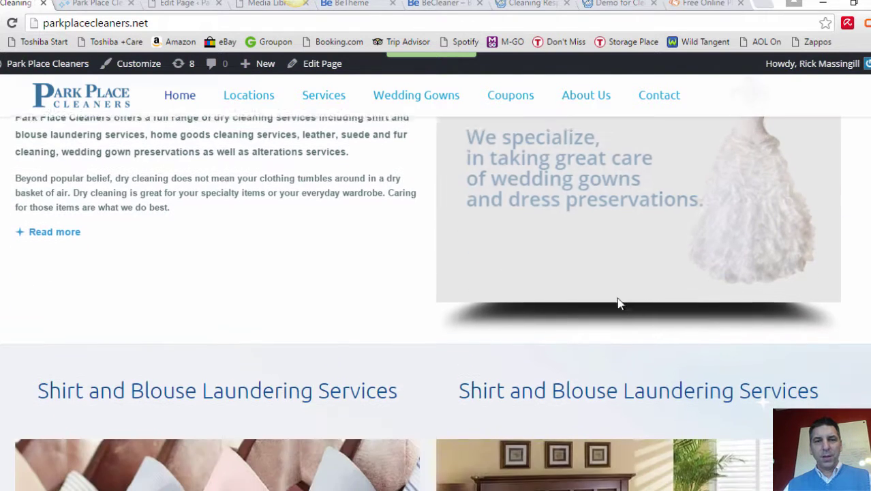
{"action": "scroll", "coordinate": [612, 326], "scroll_direction": "down", "scroll_amount": 1}
{"action": "scroll", "coordinate": [611, 328], "scroll_direction": "down", "scroll_amount": 2}
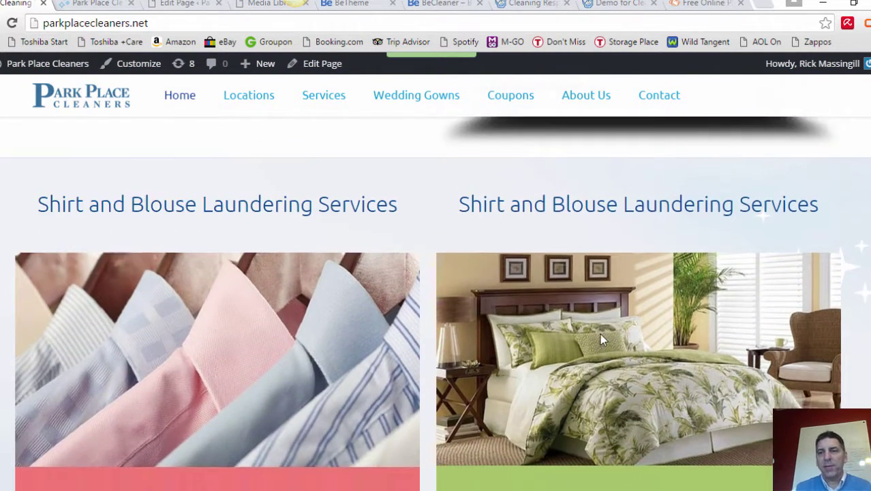
{"action": "scroll", "coordinate": [532, 273], "scroll_direction": "up", "scroll_amount": 1}
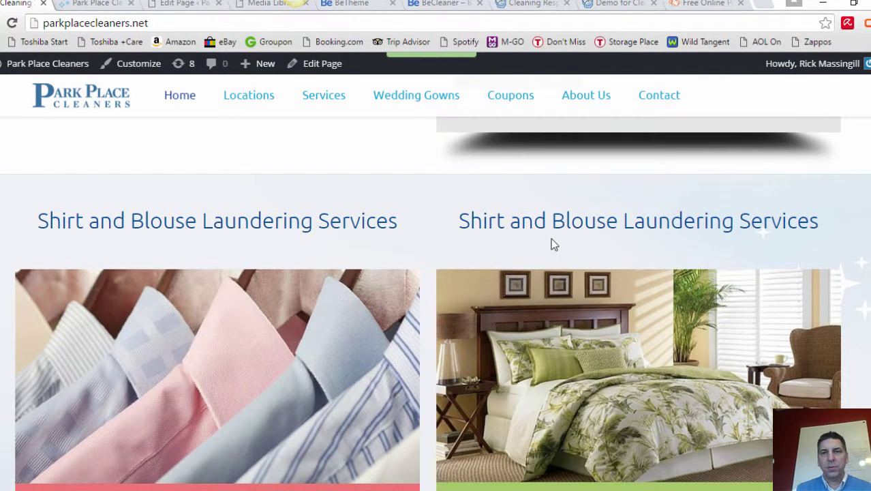
{"action": "scroll", "coordinate": [550, 244], "scroll_direction": "down", "scroll_amount": 2}
{"action": "scroll", "coordinate": [555, 184], "scroll_direction": "up", "scroll_amount": 1}
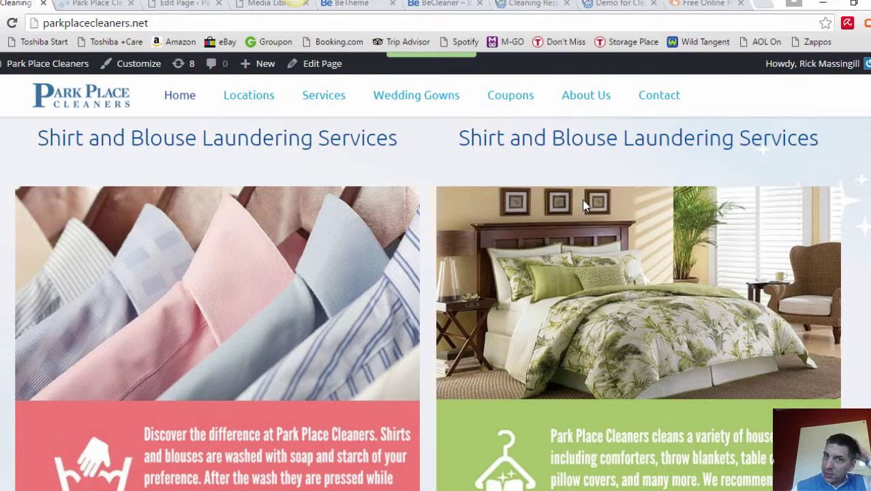
Examine the remaining home page sections, covering dress preservation, How We Work, Why Choose Park Place Cleaners, and the footer.
{"action": "scroll", "coordinate": [630, 272], "scroll_direction": "down", "scroll_amount": 6}
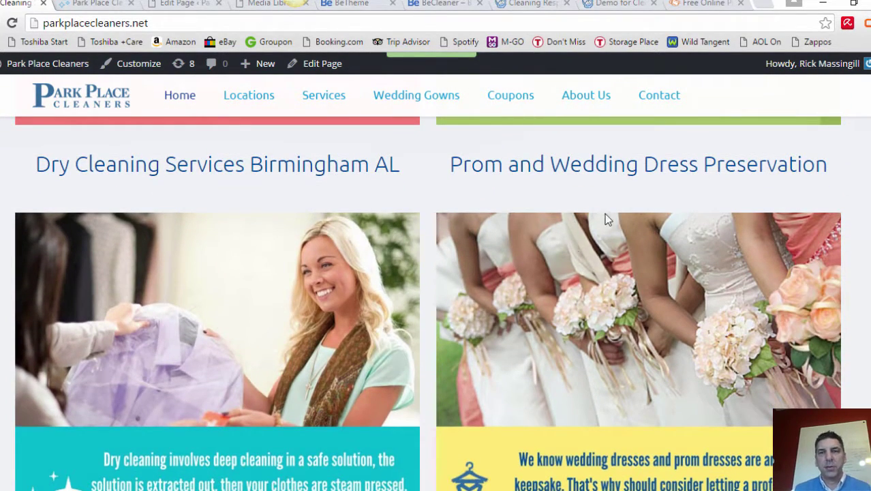
{"action": "scroll", "coordinate": [605, 218], "scroll_direction": "down", "scroll_amount": 1}
{"action": "scroll", "coordinate": [244, 191], "scroll_direction": "up", "scroll_amount": 1}
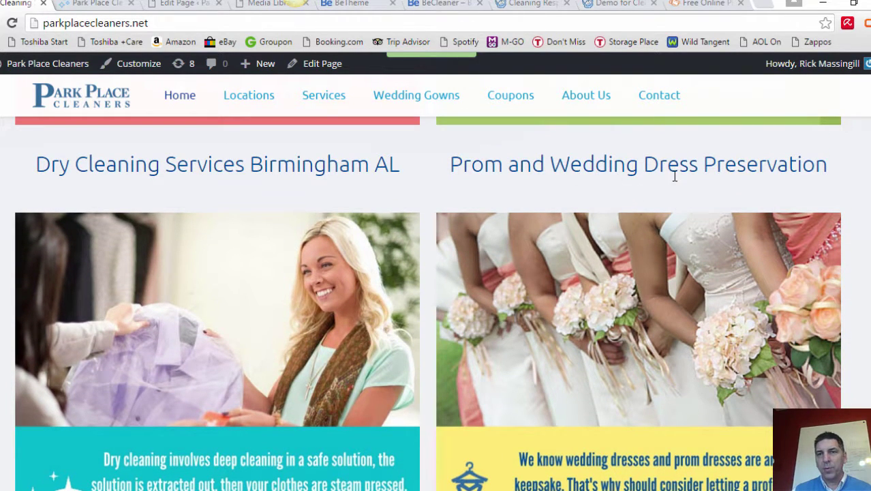
{"action": "scroll", "coordinate": [687, 182], "scroll_direction": "down", "scroll_amount": 6}
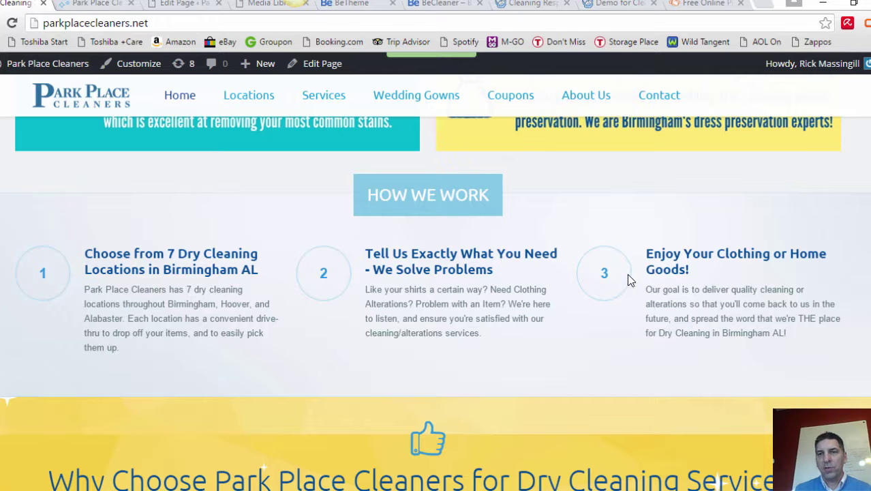
{"action": "scroll", "coordinate": [628, 274], "scroll_direction": "down", "scroll_amount": 5}
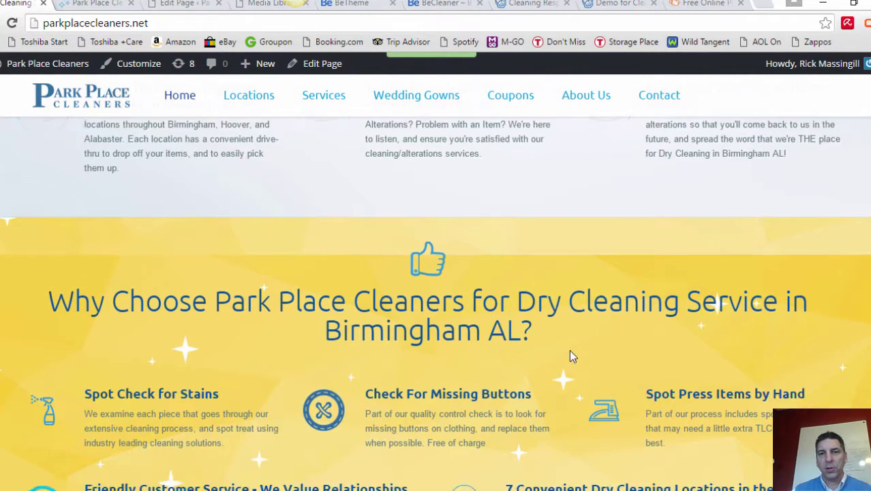
{"action": "scroll", "coordinate": [571, 356], "scroll_direction": "down", "scroll_amount": 4}
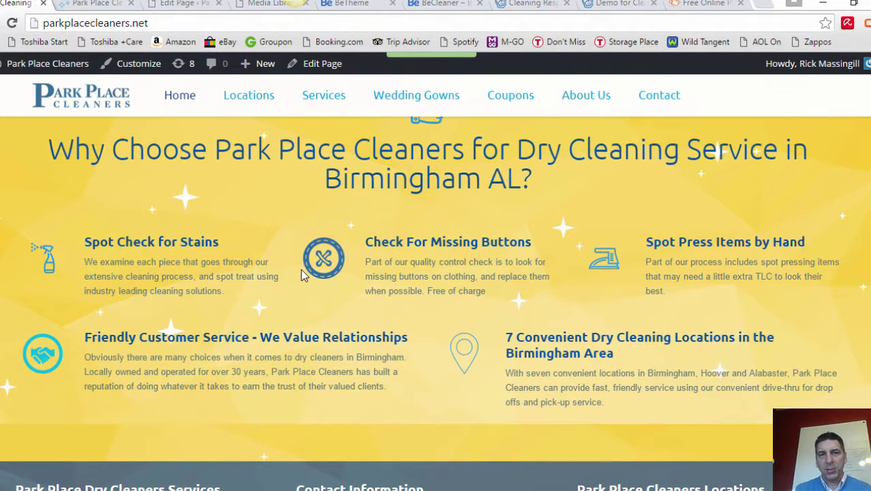
{"action": "scroll", "coordinate": [654, 305], "scroll_direction": "down", "scroll_amount": 2}
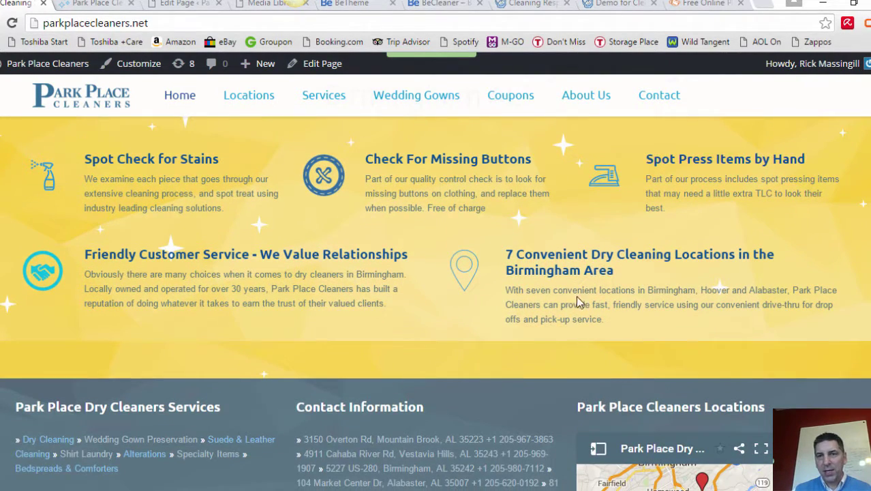
{"action": "scroll", "coordinate": [583, 268], "scroll_direction": "down", "scroll_amount": 4}
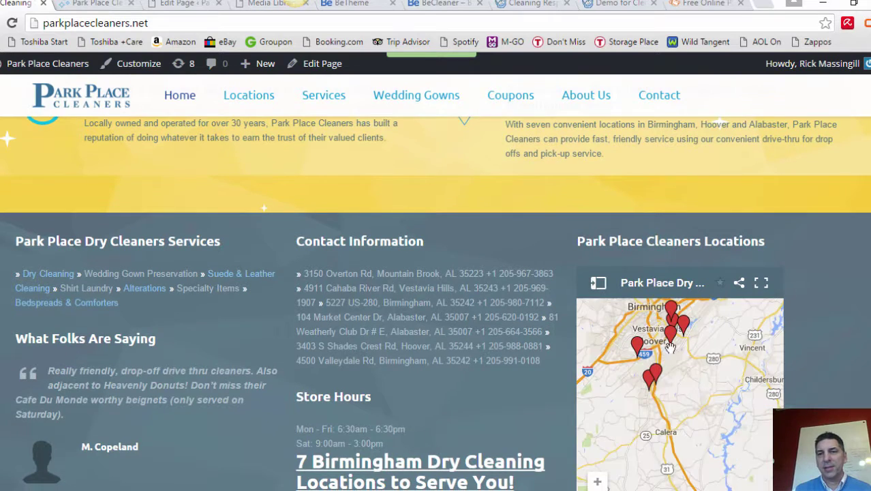
{"action": "scroll", "coordinate": [814, 391], "scroll_direction": "down", "scroll_amount": 3}
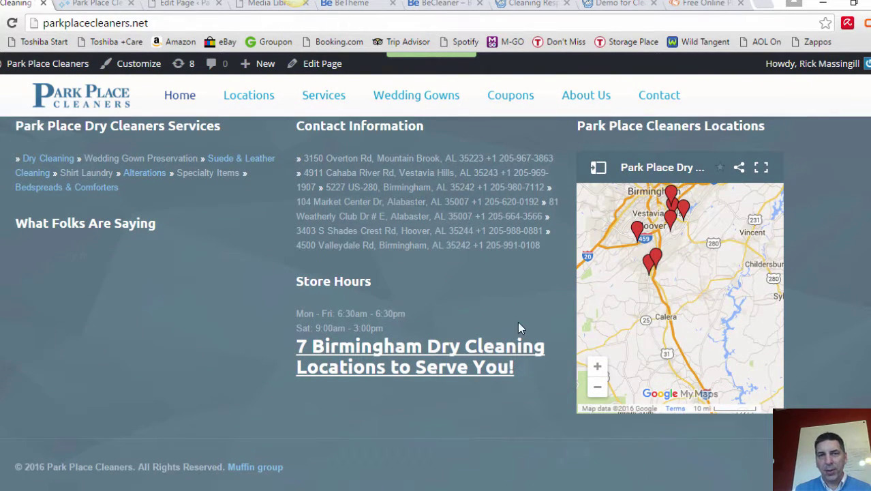
Open the footer's Dry Cleaning service link in a new browser tab, view its destination, and return to the home page.
{"action": "scroll", "coordinate": [383, 216], "scroll_direction": "up", "scroll_amount": 2}
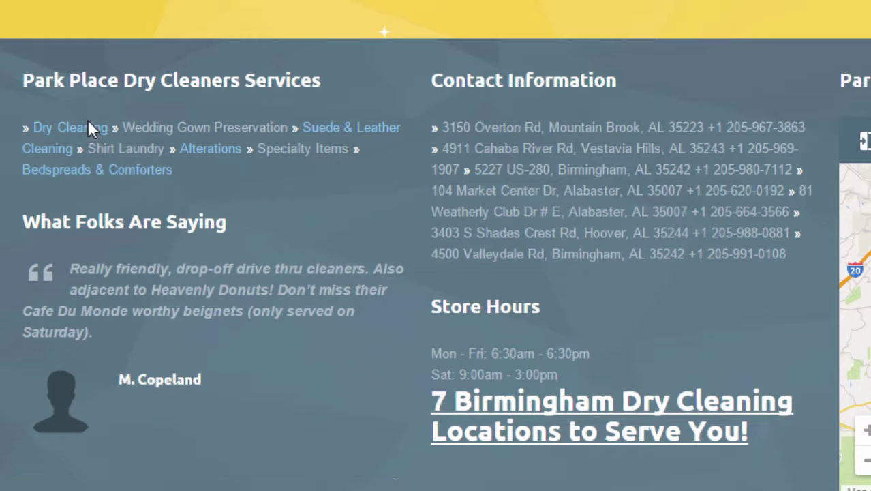
{"action": "right_click", "coordinate": [89, 129]}
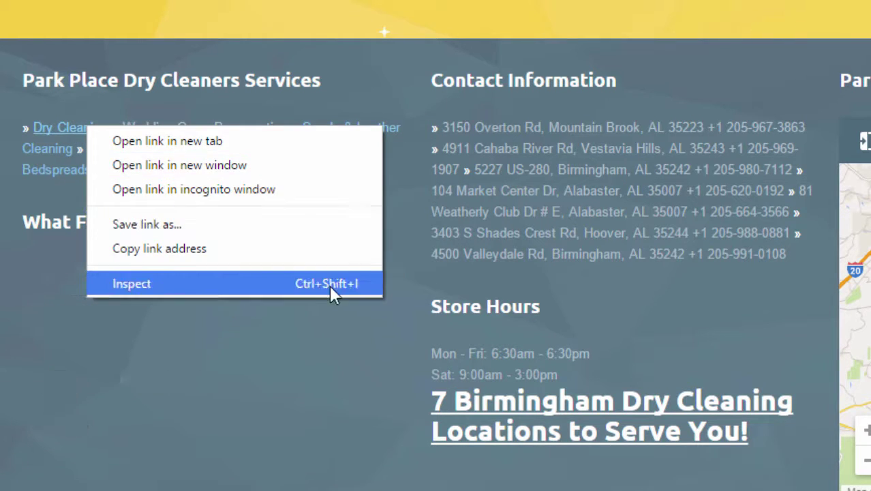
{"action": "left_click", "coordinate": [330, 286]}
{"action": "right_click", "coordinate": [73, 136]}
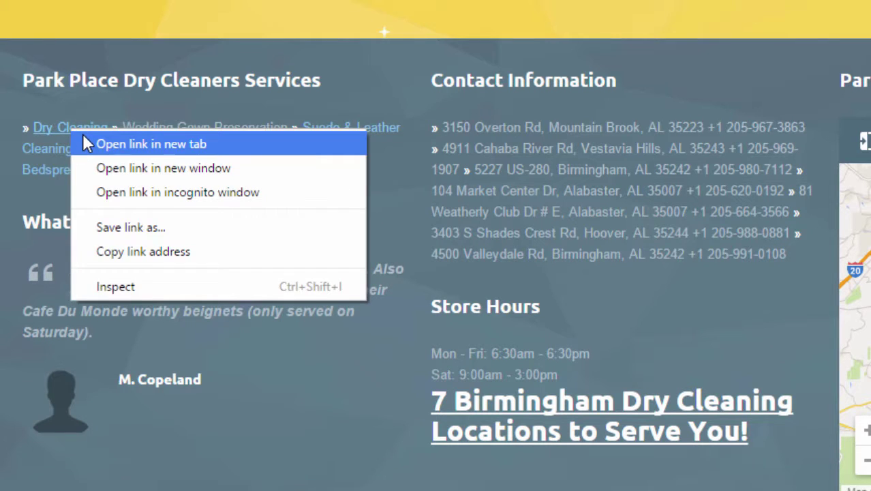
{"action": "left_click", "coordinate": [88, 141]}
{"action": "key", "text": "ctrl+Tab"}
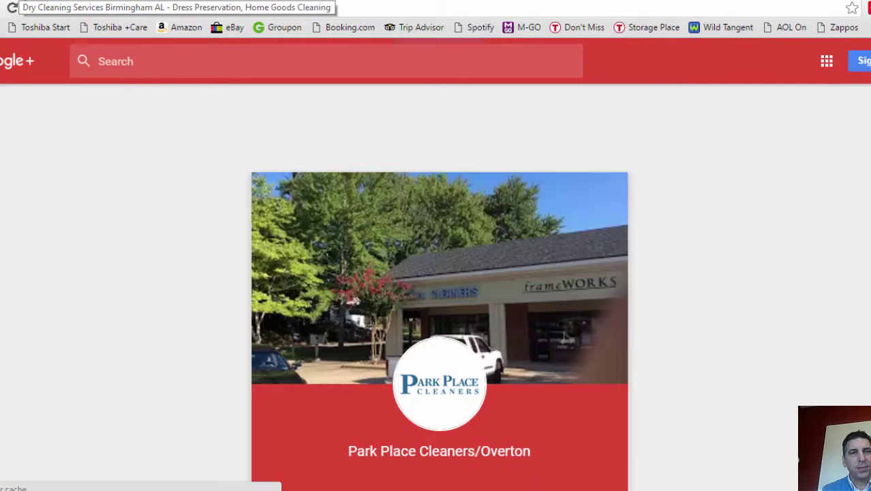
{"action": "left_click", "coordinate": [21, 0]}
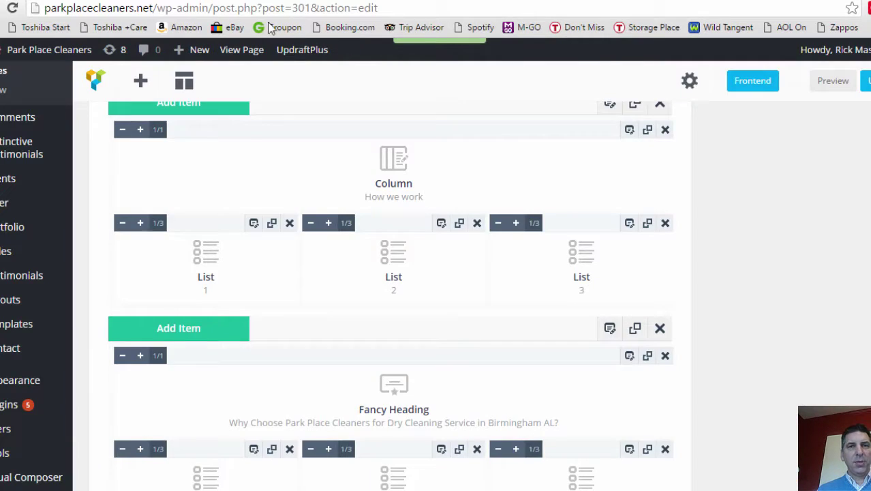
On the Edit Page screen, replace the duplicate Shirt and Blouse heading in the services section's second Visual Editor item with "Home Goods".
{"action": "scroll", "coordinate": [598, 276], "scroll_direction": "down", "scroll_amount": 4}
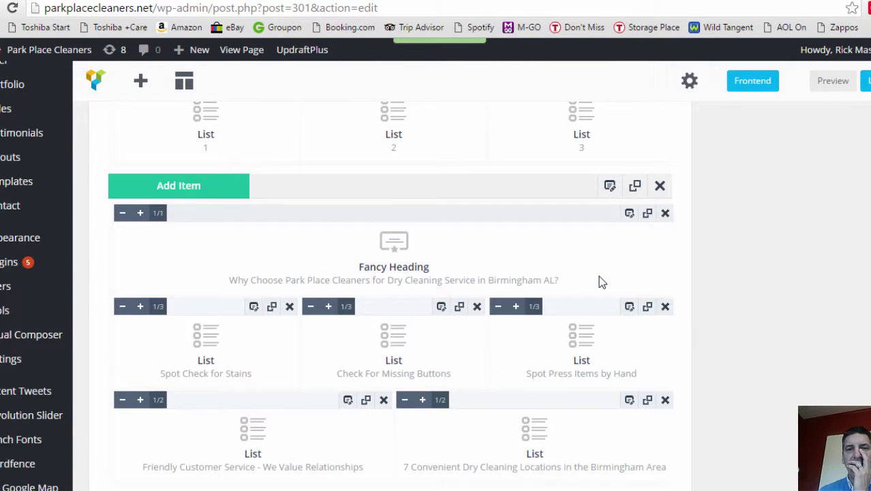
{"action": "scroll", "coordinate": [604, 269], "scroll_direction": "down", "scroll_amount": 1}
{"action": "scroll", "coordinate": [599, 273], "scroll_direction": "up", "scroll_amount": 12}
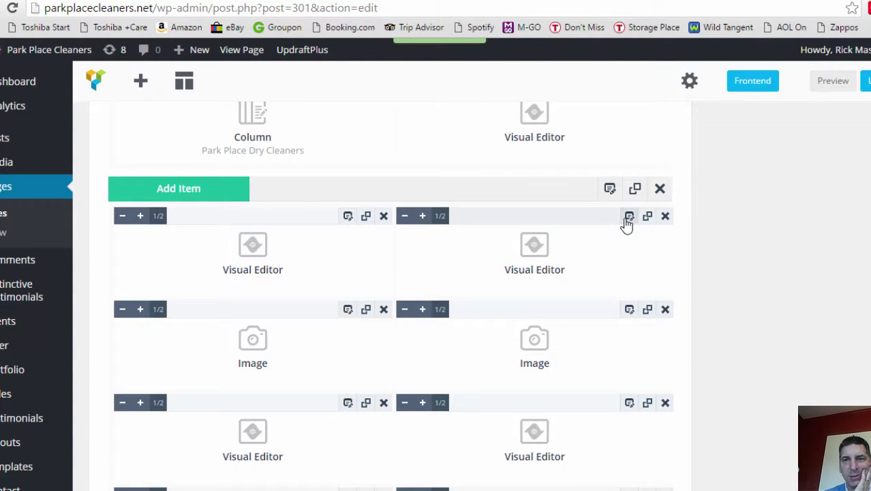
{"action": "left_click", "coordinate": [628, 217]}
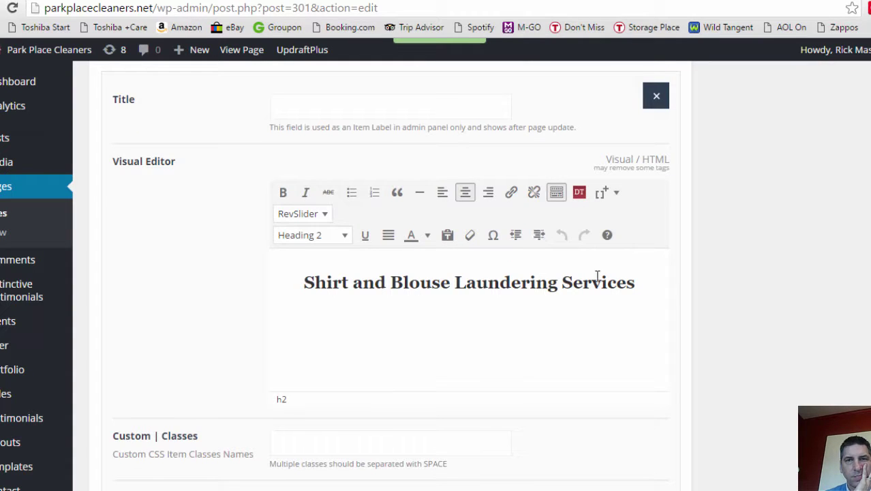
{"action": "left_click_drag", "start_coordinate": [639, 282], "coordinate": [279, 256]}
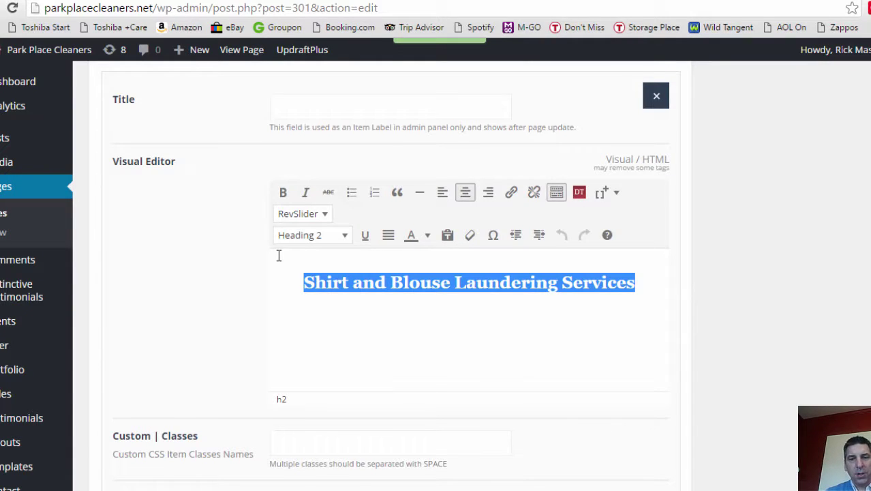
{"action": "type", "text": "Home Good"}
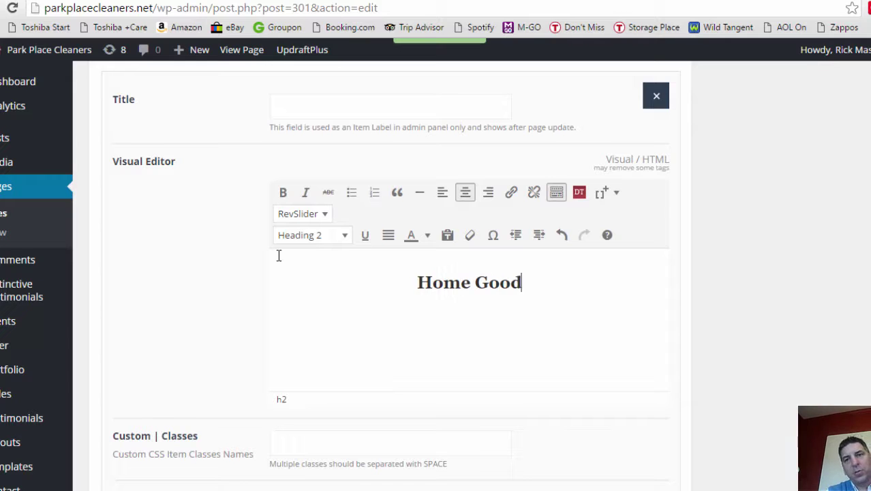
{"action": "type", "text": "s"}
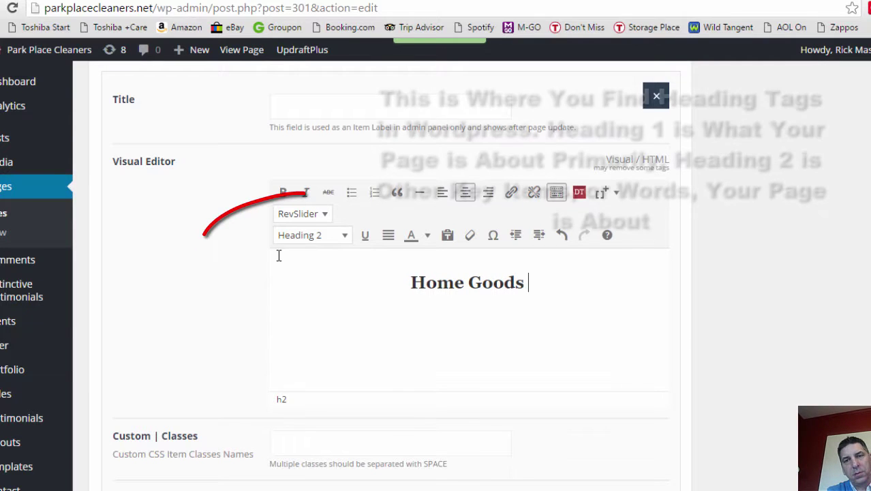
Erase the started heading and enter "Comforters, Draperies and Home Goods Cleaning" instead.
{"action": "key", "text": "BackSpace"}
{"action": "key", "text": "BackSpace"}
{"action": "key", "text": "BackSpace"}
{"action": "key", "text": "BackSpace"}
{"action": "key", "text": "BackSpace"}
{"action": "key", "text": "BackSpace"}
{"action": "key", "text": "BackSpace"}
{"action": "key", "text": "BackSpace"}
{"action": "key", "text": "BackSpace"}
{"action": "key", "text": "BackSpace"}
{"action": "key", "text": "BackSpace"}
{"action": "key", "text": "BackSpace"}
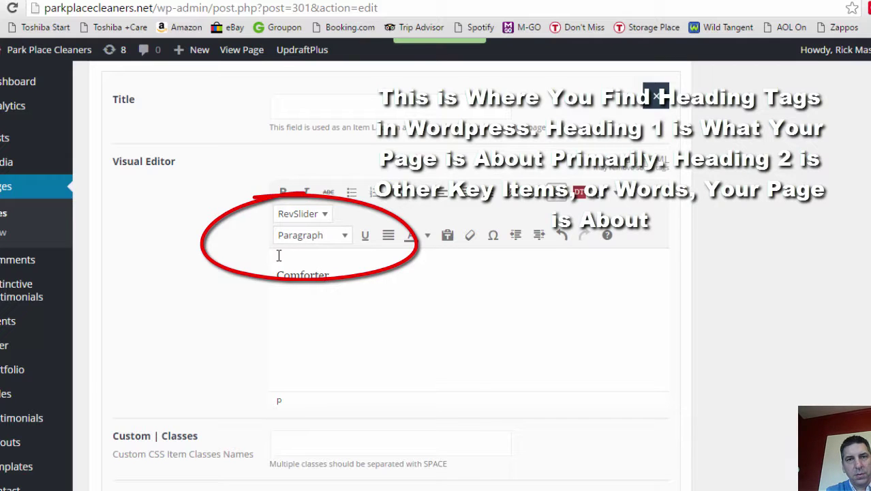
{"action": "type", "text": "Comforters, Draper"}
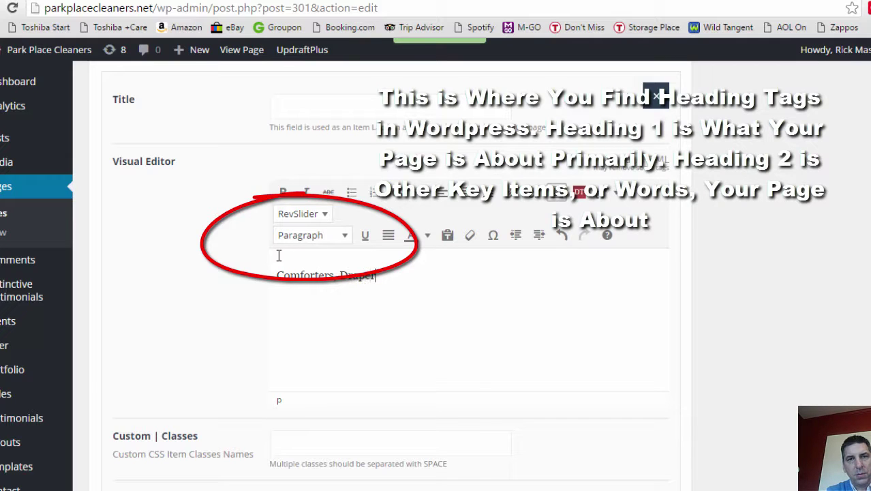
{"action": "type", "text": "ies and Home Goods "}
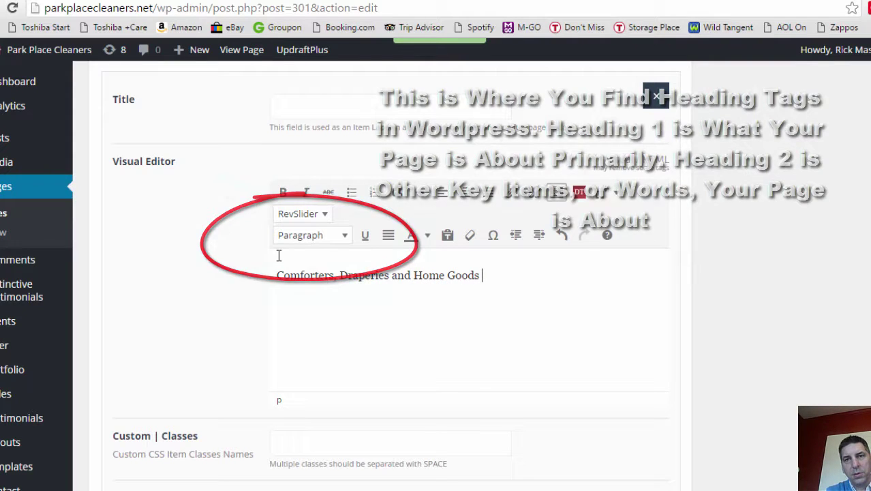
{"action": "type", "text": "Cleaning"}
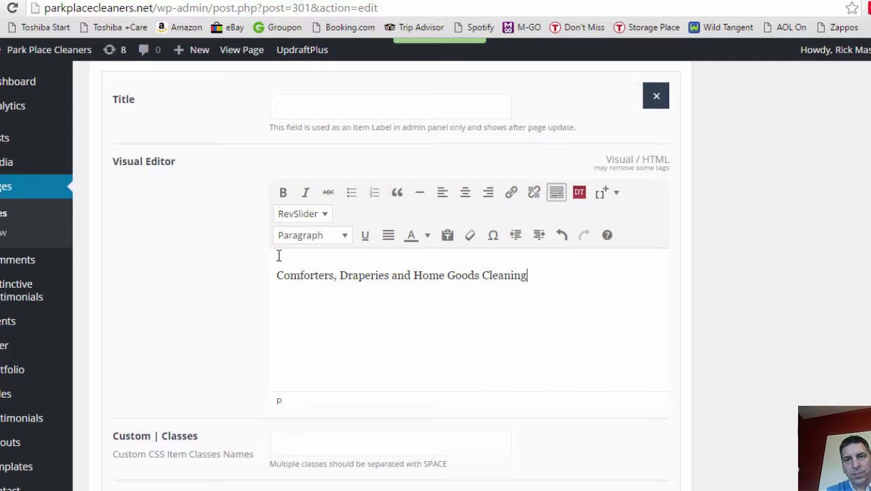
Format the Comforters, Draperies and Home Goods Cleaning text as Heading 2 and update the page.
{"action": "left_click", "coordinate": [342, 235]}
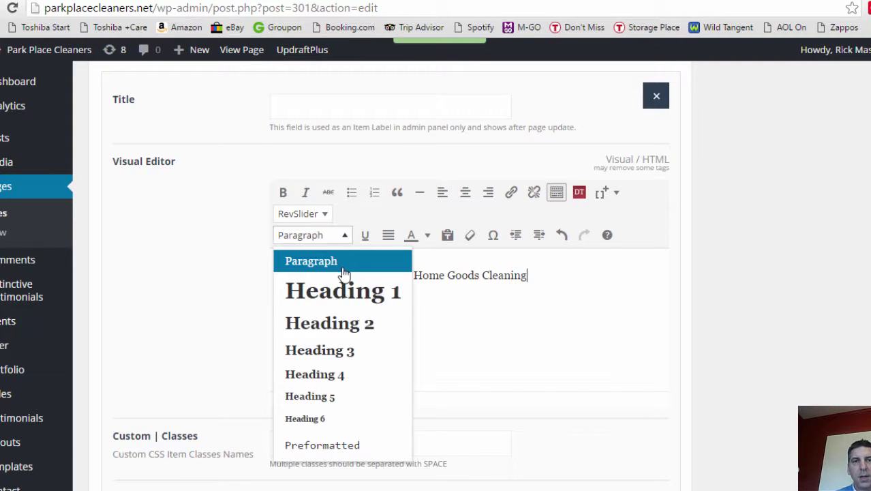
{"action": "left_click", "coordinate": [343, 330]}
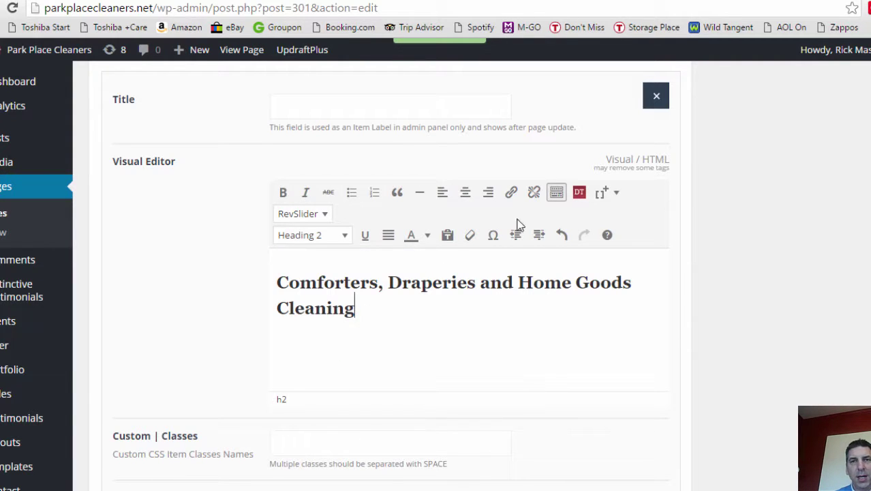
{"action": "scroll", "coordinate": [802, 282], "scroll_direction": "down", "scroll_amount": 2}
{"action": "left_click", "coordinate": [646, 365]}
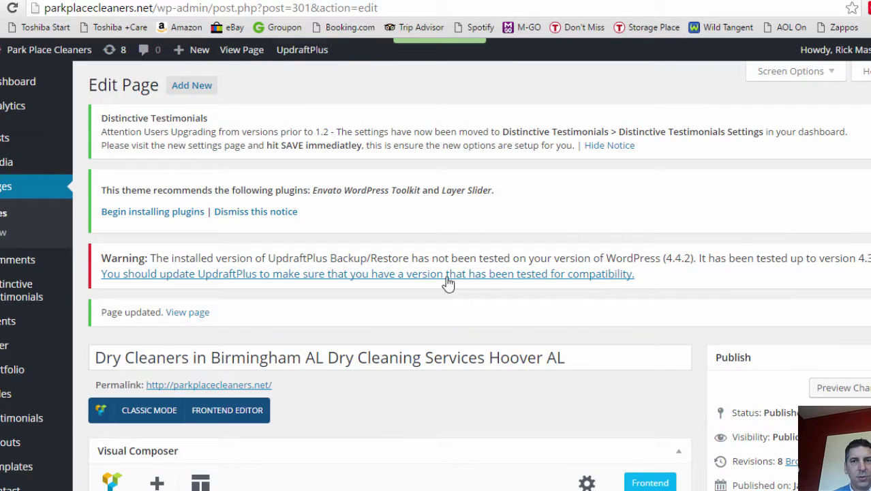
{"action": "scroll", "coordinate": [570, 290], "scroll_direction": "down", "scroll_amount": 10}
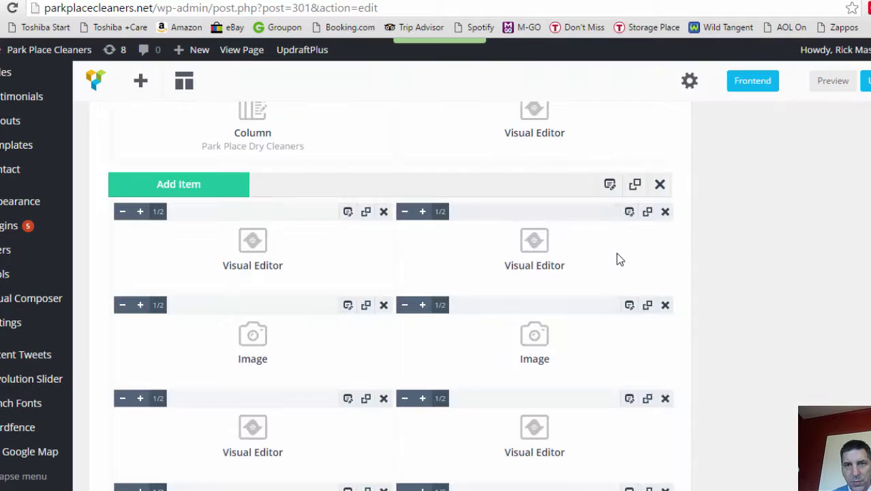
Open the settings of the services section's comforter Image item and check the full wording of its alternate text.
{"action": "left_click", "coordinate": [629, 212]}
{"action": "left_click", "coordinate": [630, 300]}
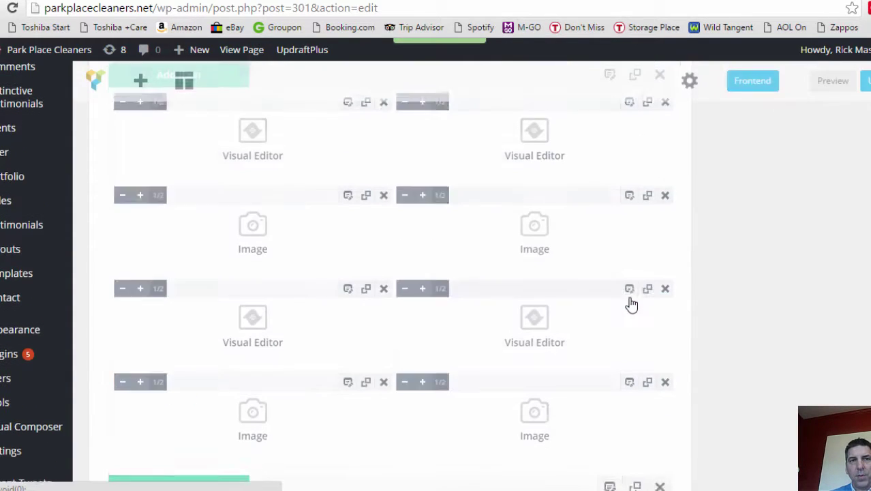
{"action": "left_click", "coordinate": [629, 212]}
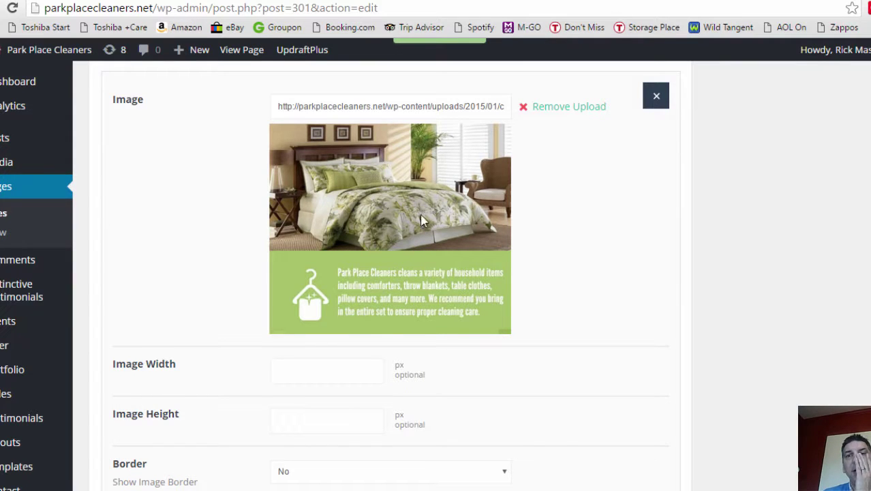
{"action": "scroll", "coordinate": [477, 225], "scroll_direction": "down", "scroll_amount": 3}
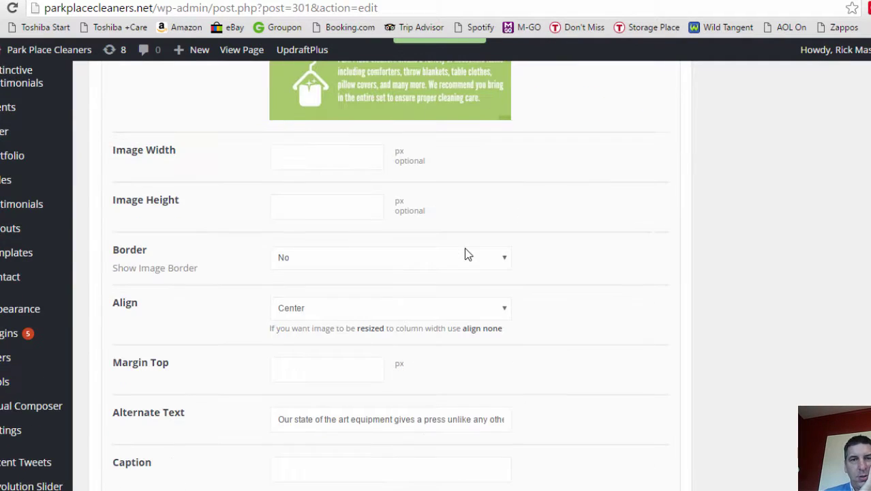
{"action": "scroll", "coordinate": [349, 437], "scroll_direction": "down", "scroll_amount": 1}
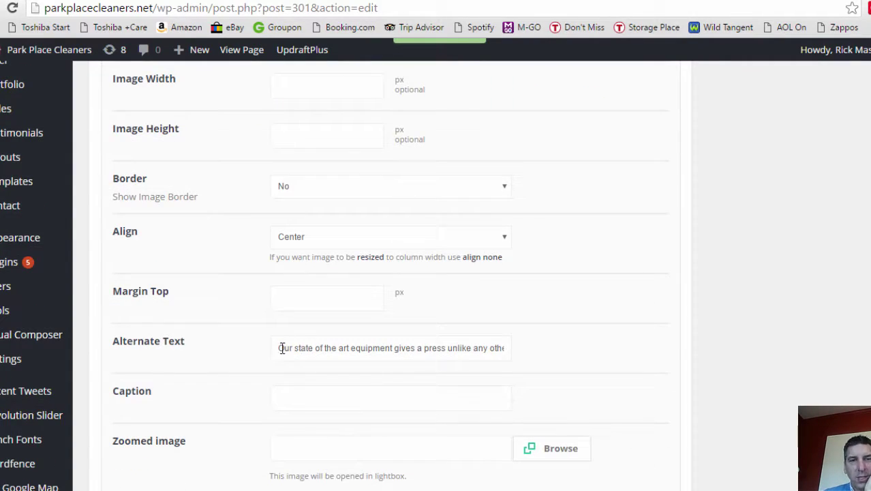
{"action": "left_click_drag", "start_coordinate": [279, 346], "coordinate": [531, 356]}
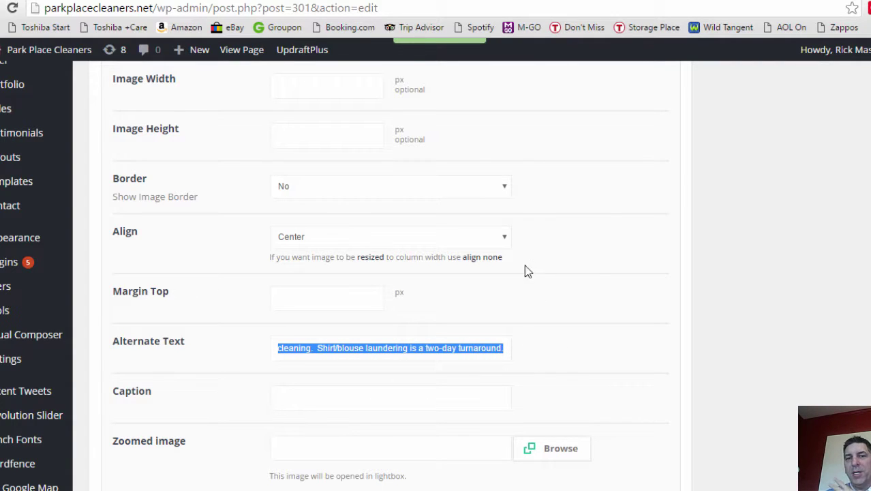
{"action": "scroll", "coordinate": [607, 259], "scroll_direction": "up", "scroll_amount": 1}
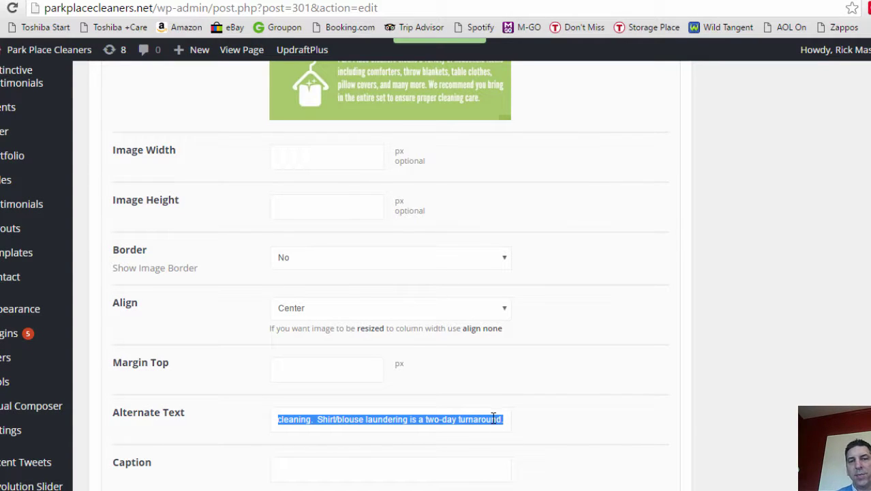
{"action": "left_click", "coordinate": [494, 417]}
{"action": "left_click_drag", "start_coordinate": [504, 417], "coordinate": [196, 435]}
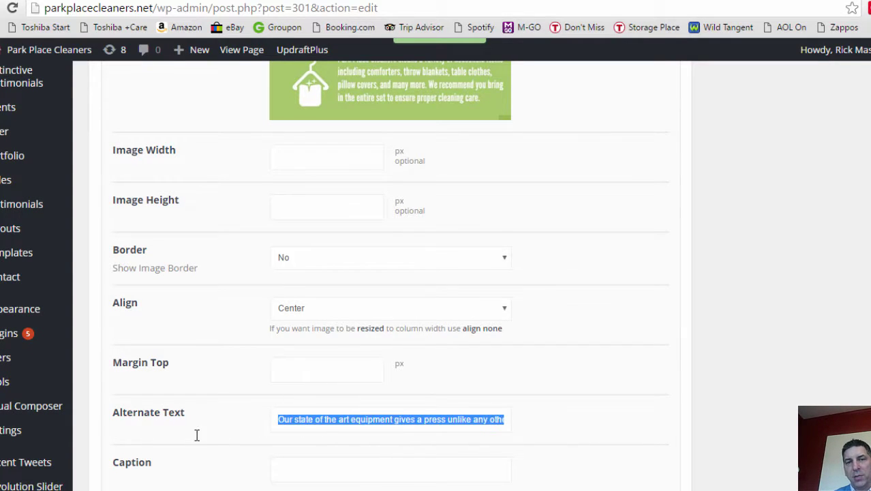
{"action": "left_click", "coordinate": [653, 218]}
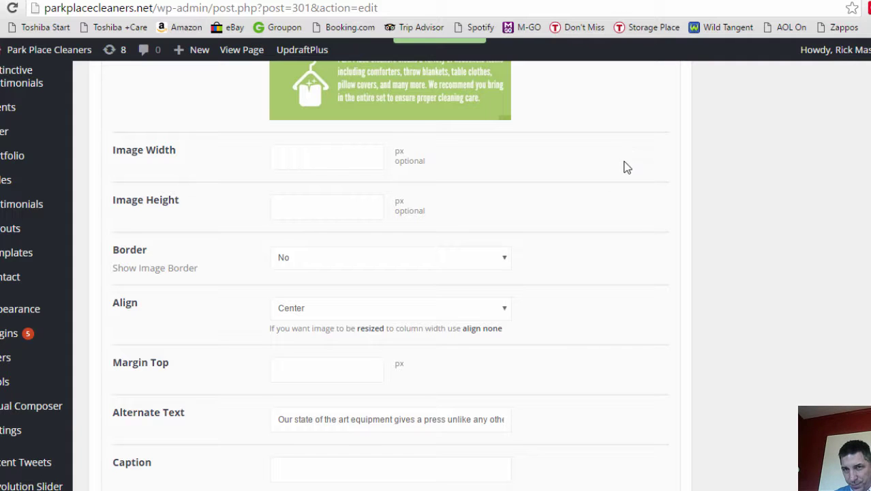
Look over the comforter image in its item settings and save the item's changes.
{"action": "scroll", "coordinate": [631, 266], "scroll_direction": "up", "scroll_amount": 2}
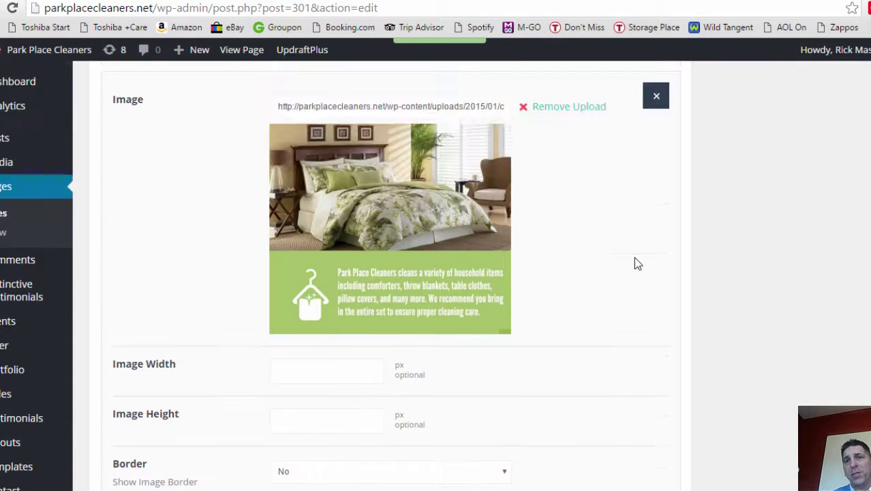
{"action": "scroll", "coordinate": [641, 300], "scroll_direction": "up", "scroll_amount": 2}
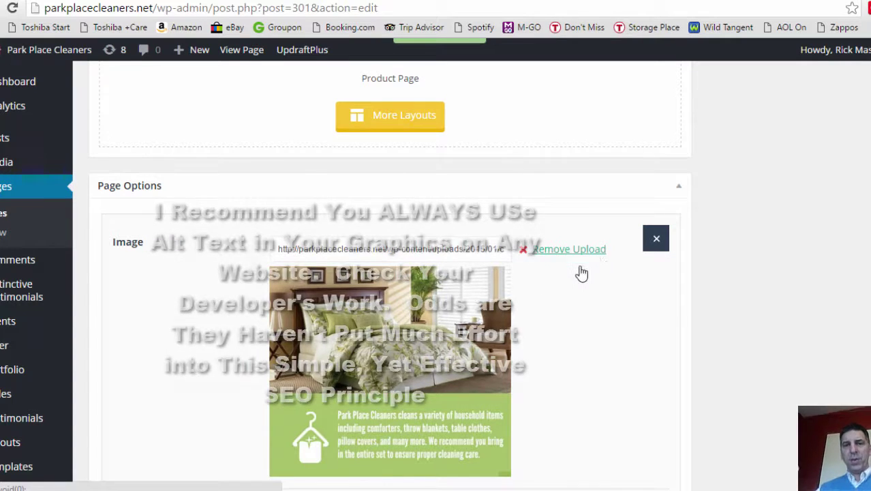
{"action": "scroll", "coordinate": [580, 272], "scroll_direction": "down", "scroll_amount": 1}
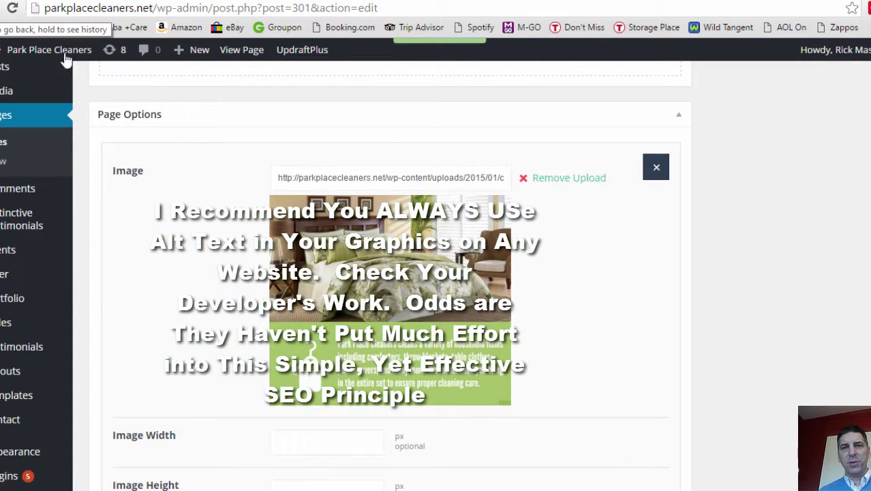
{"action": "scroll", "coordinate": [622, 360], "scroll_direction": "down", "scroll_amount": 12}
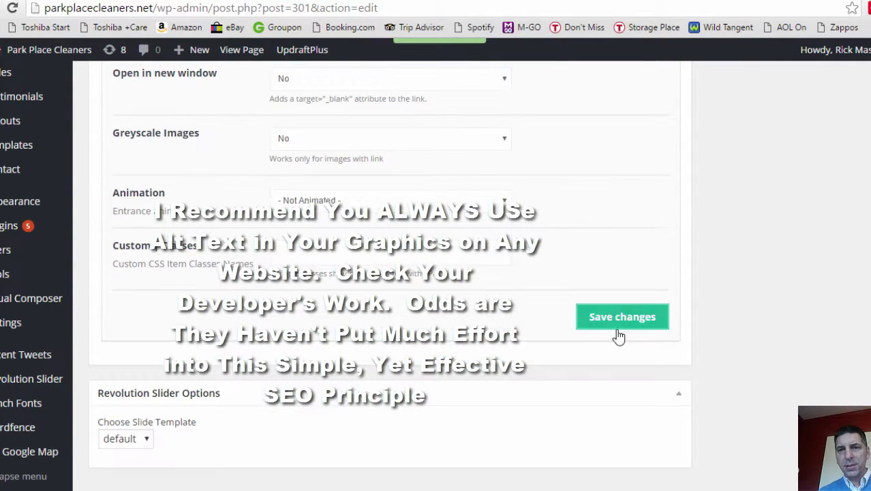
{"action": "left_click", "coordinate": [621, 317]}
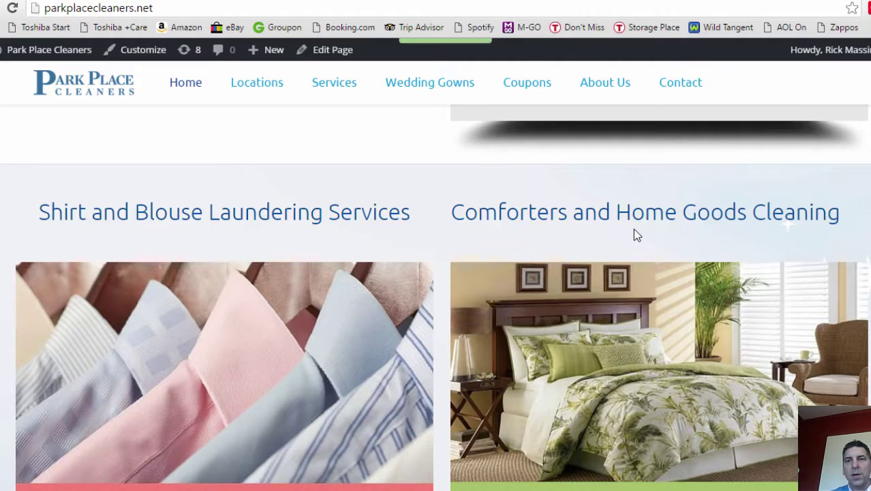
Examine the live home page from the service headings down to the footer map, and return to the intro and slider.
{"action": "scroll", "coordinate": [637, 235], "scroll_direction": "down", "scroll_amount": 2}
{"action": "scroll", "coordinate": [655, 283], "scroll_direction": "down", "scroll_amount": 3}
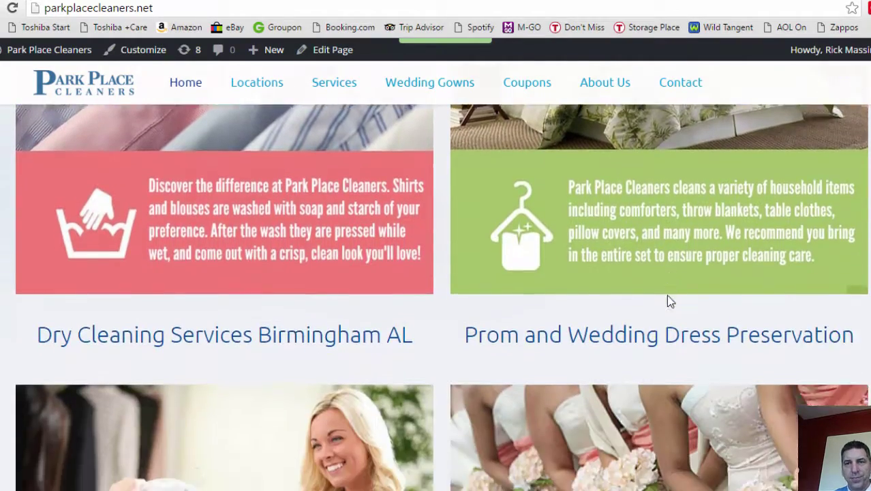
{"action": "scroll", "coordinate": [670, 301], "scroll_direction": "down", "scroll_amount": 15}
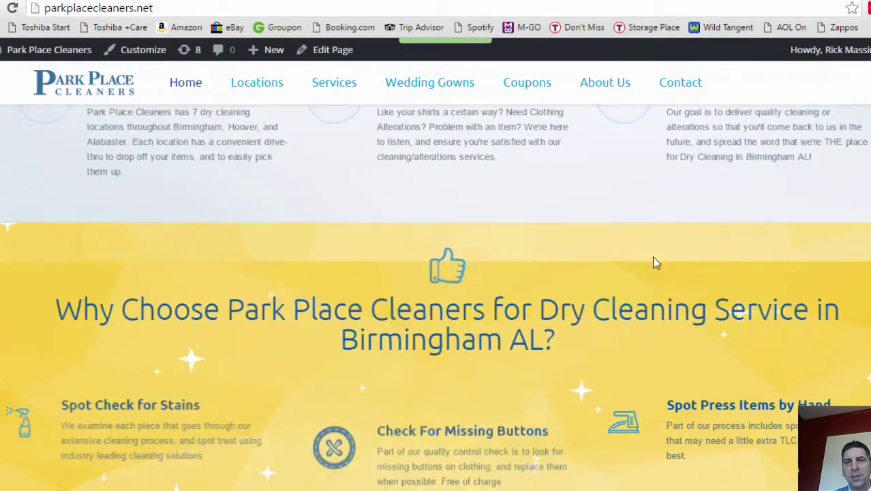
{"action": "scroll", "coordinate": [654, 256], "scroll_direction": "down", "scroll_amount": 7}
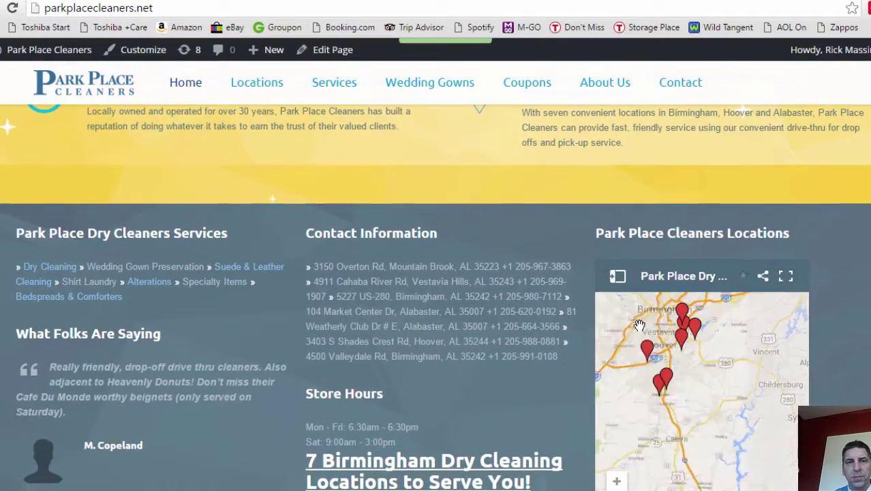
{"action": "scroll", "coordinate": [803, 179], "scroll_direction": "up", "scroll_amount": 20}
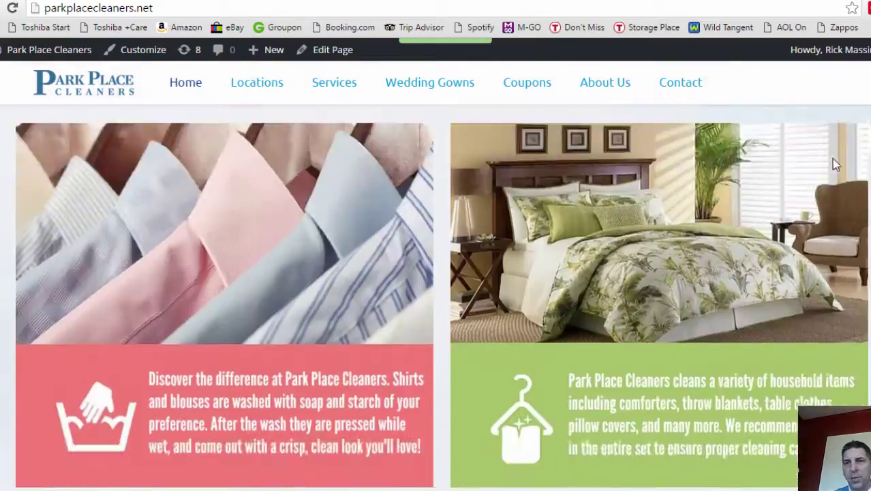
{"action": "scroll", "coordinate": [836, 164], "scroll_direction": "up", "scroll_amount": 7}
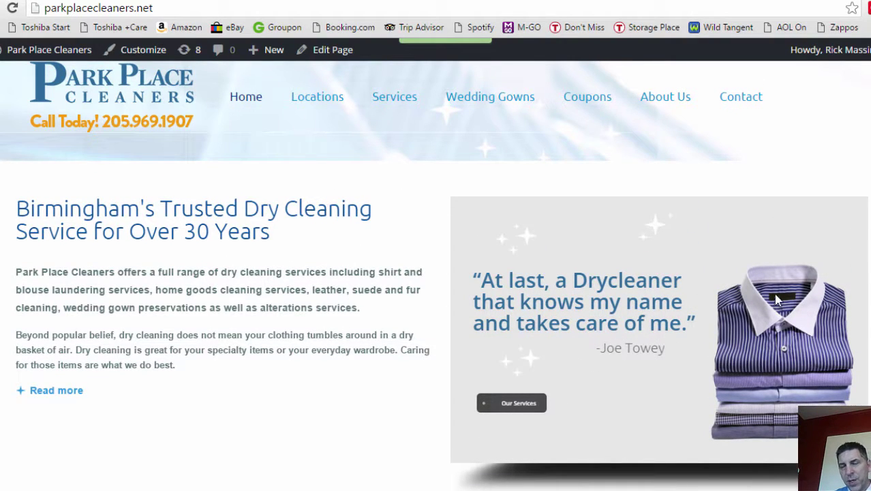
{"action": "scroll", "coordinate": [737, 323], "scroll_direction": "down", "scroll_amount": 1}
{"action": "scroll", "coordinate": [729, 334], "scroll_direction": "down", "scroll_amount": 1}
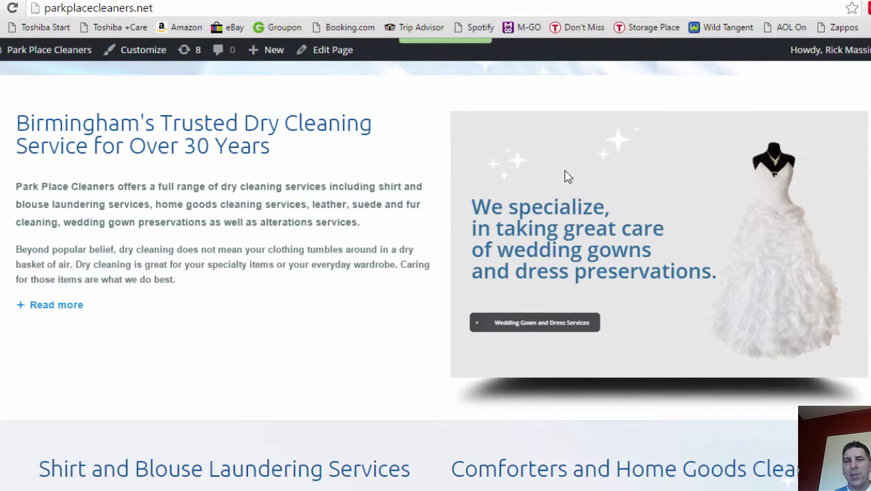
Highlight the intro heading "Birmingham's Trusted Dry Cleaning Service for Over 30 Years" on the home page, and clear the selection.
{"action": "scroll", "coordinate": [622, 108], "scroll_direction": "up", "scroll_amount": 2}
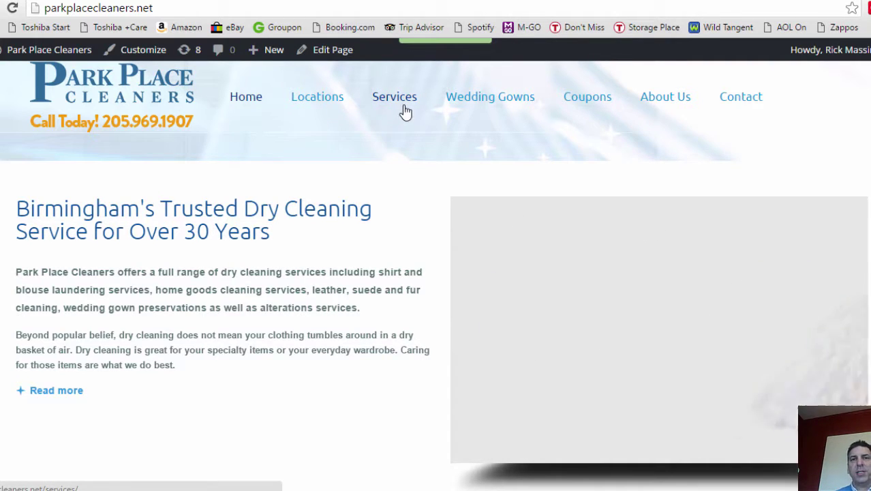
{"action": "scroll", "coordinate": [383, 225], "scroll_direction": "down", "scroll_amount": 2}
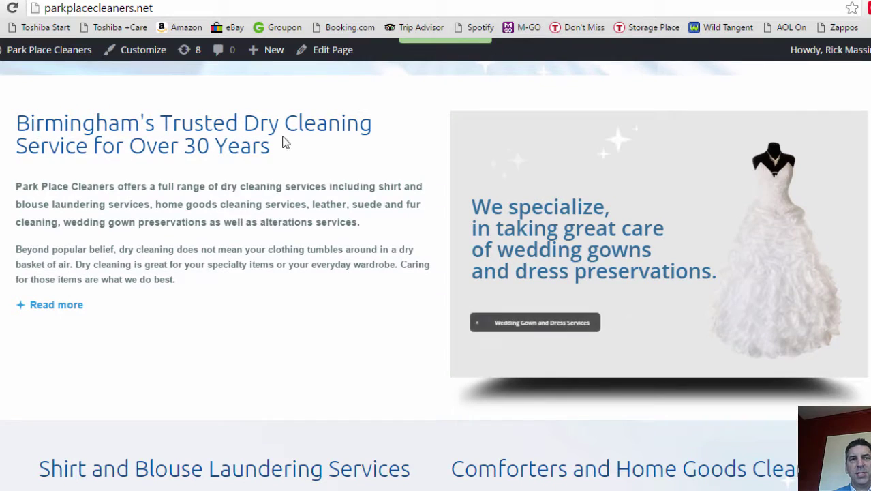
{"action": "left_click_drag", "start_coordinate": [242, 146], "coordinate": [31, 124]}
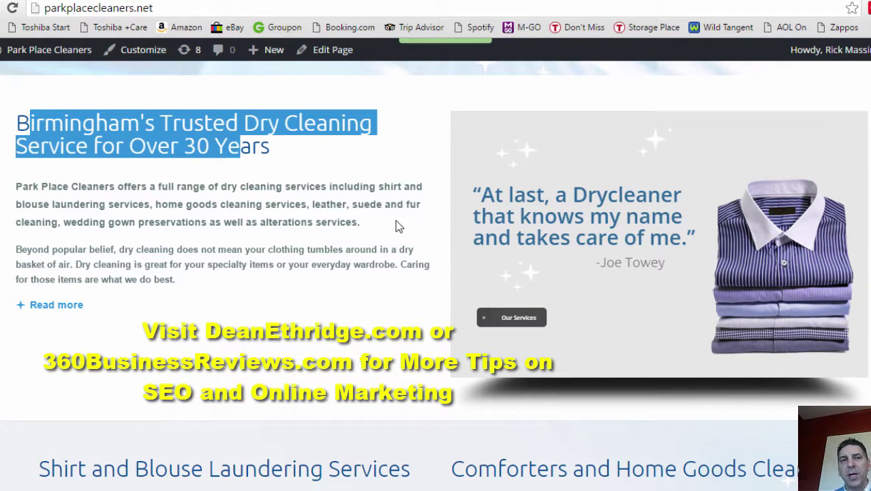
{"action": "left_click", "coordinate": [368, 200]}
Review the service images, How We Work and Why Choose Park Place Cleaners sections, and return to the page header.
{"action": "scroll", "coordinate": [379, 239], "scroll_direction": "down", "scroll_amount": 10}
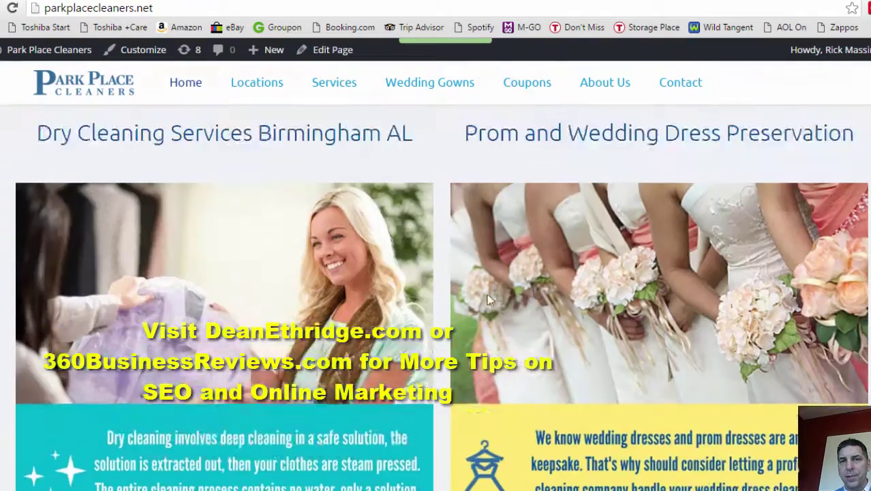
{"action": "scroll", "coordinate": [518, 265], "scroll_direction": "down", "scroll_amount": 6}
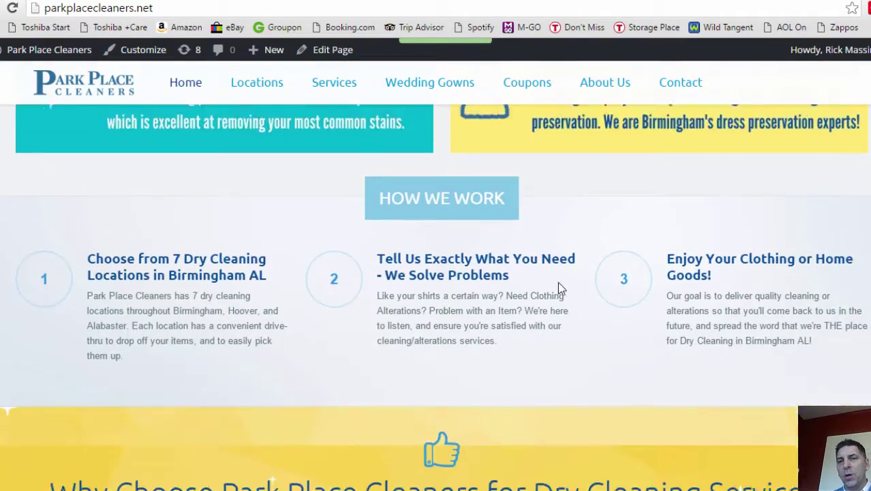
{"action": "scroll", "coordinate": [598, 268], "scroll_direction": "down", "scroll_amount": 4}
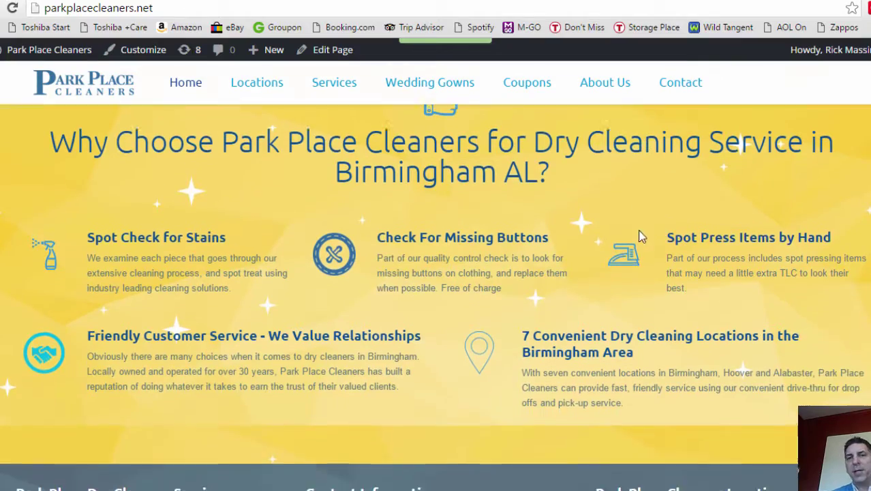
{"action": "scroll", "coordinate": [623, 233], "scroll_direction": "down", "scroll_amount": 3}
{"action": "scroll", "coordinate": [593, 245], "scroll_direction": "up", "scroll_amount": 5}
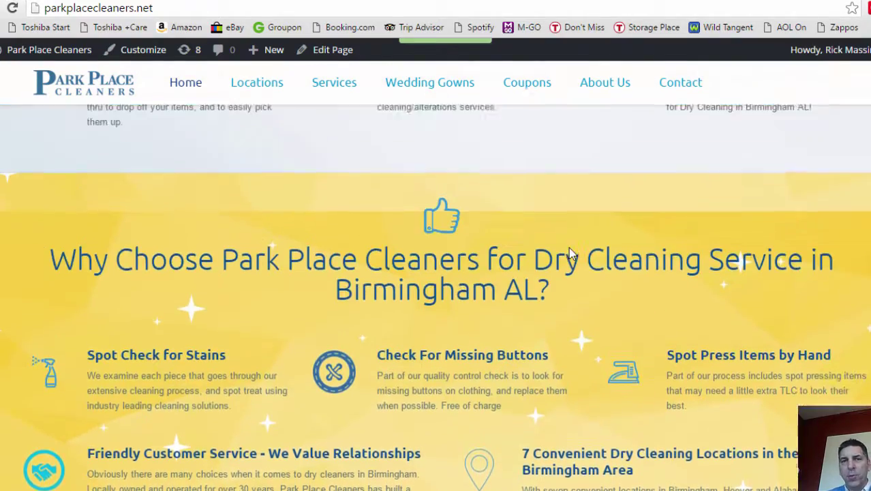
{"action": "scroll", "coordinate": [591, 292], "scroll_direction": "down", "scroll_amount": 1}
{"action": "scroll", "coordinate": [598, 266], "scroll_direction": "up", "scroll_amount": 6}
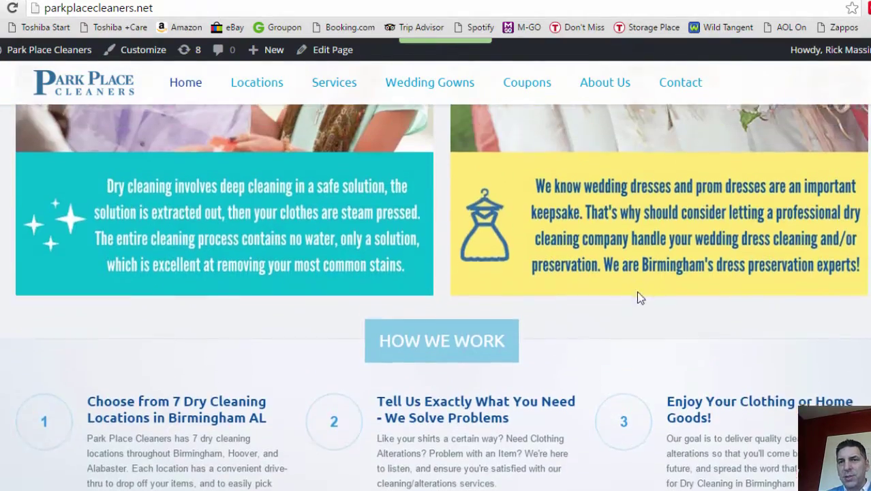
{"action": "scroll", "coordinate": [602, 282], "scroll_direction": "up", "scroll_amount": 7}
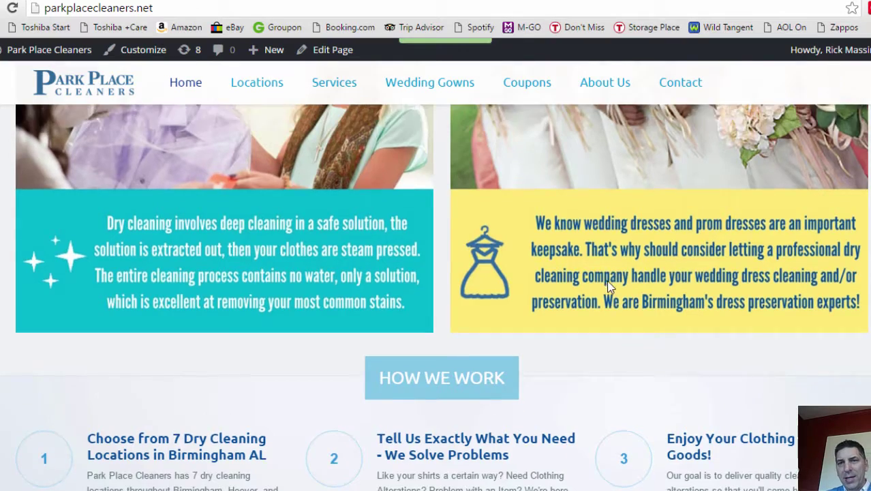
{"action": "scroll", "coordinate": [641, 162], "scroll_direction": "up", "scroll_amount": 5}
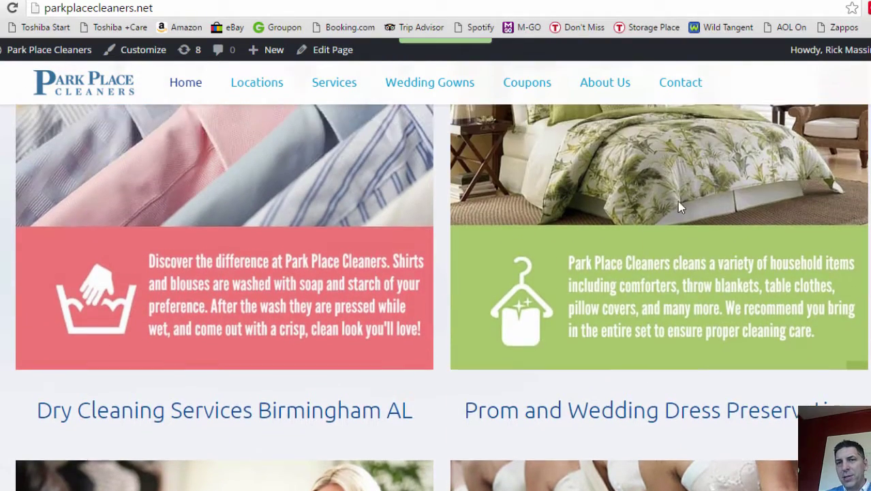
{"action": "scroll", "coordinate": [669, 237], "scroll_direction": "up", "scroll_amount": 1}
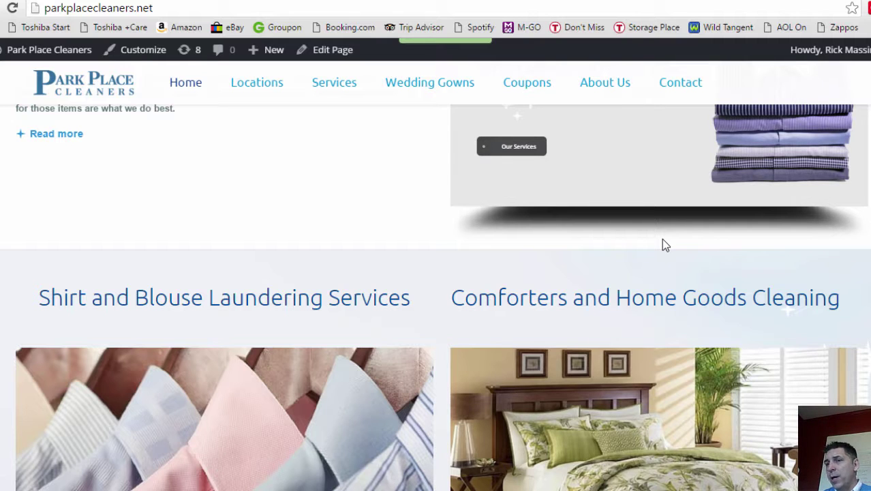
{"action": "scroll", "coordinate": [592, 298], "scroll_direction": "up", "scroll_amount": 1}
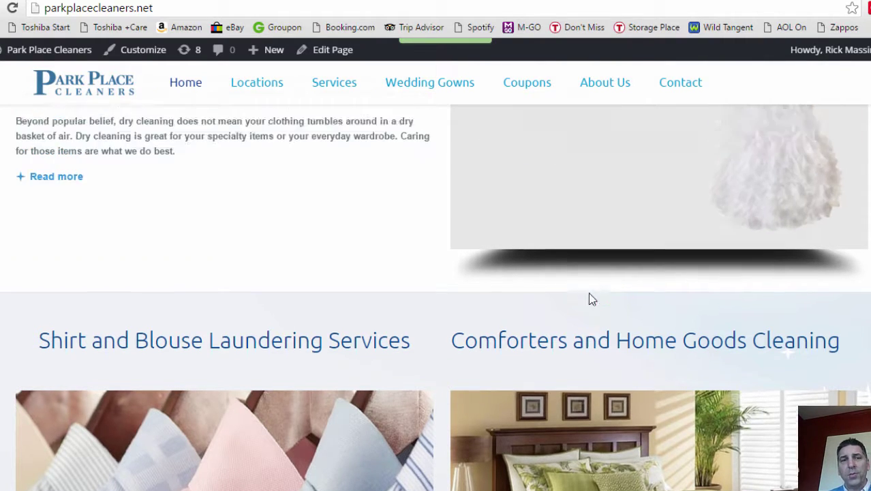
{"action": "scroll", "coordinate": [592, 299], "scroll_direction": "up", "scroll_amount": 3}
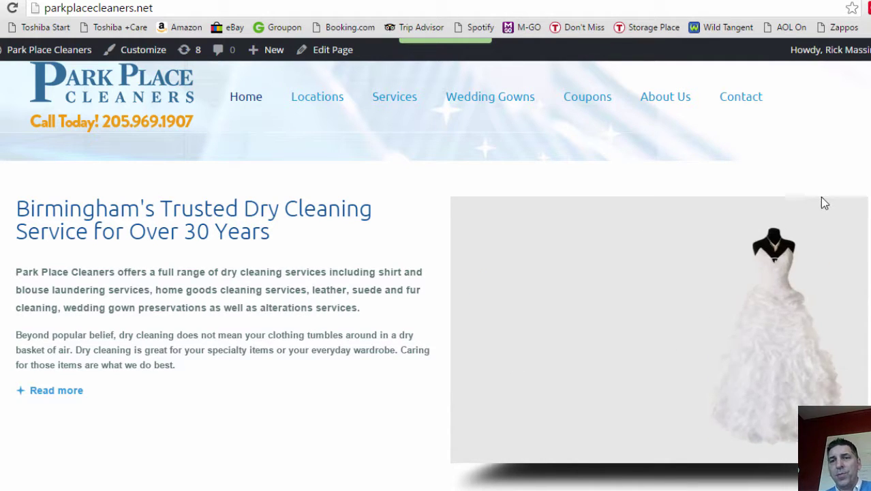
Go through the home page again from the slider past the service banners to the Why Choose Park Place Cleaners section.
{"action": "scroll", "coordinate": [821, 201], "scroll_direction": "down", "scroll_amount": 1}
{"action": "scroll", "coordinate": [821, 201], "scroll_direction": "down", "scroll_amount": 2}
{"action": "scroll", "coordinate": [435, 298], "scroll_direction": "down", "scroll_amount": 2}
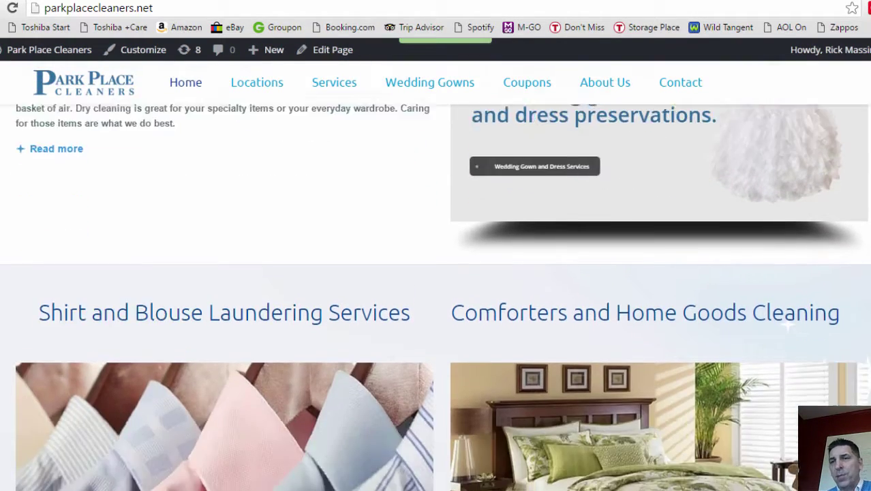
{"action": "scroll", "coordinate": [842, 244], "scroll_direction": "down", "scroll_amount": 5}
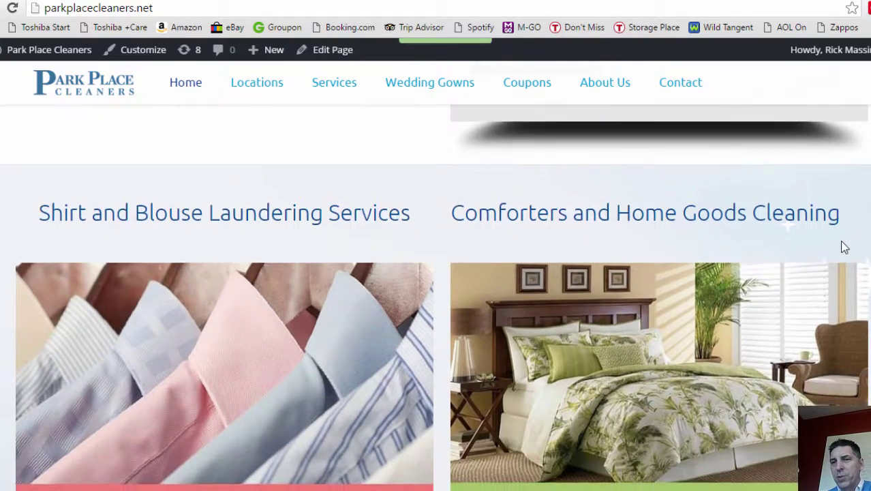
{"action": "scroll", "coordinate": [830, 311], "scroll_direction": "down", "scroll_amount": 5}
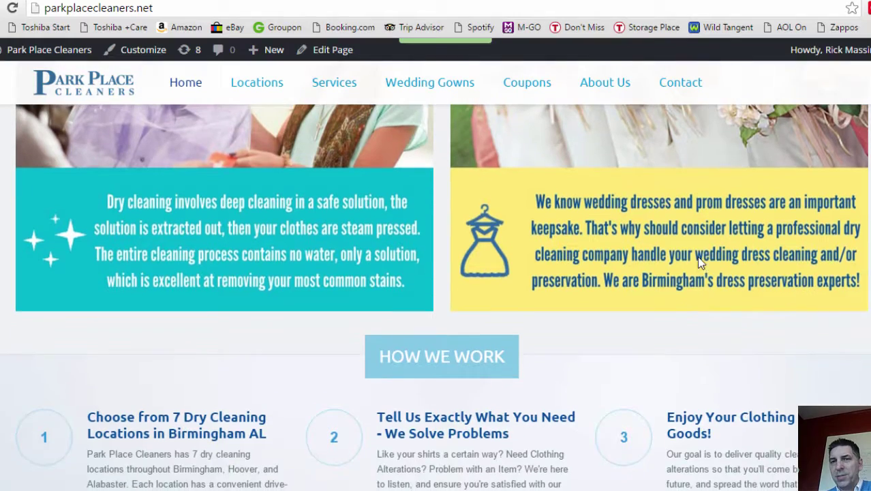
{"action": "scroll", "coordinate": [680, 301], "scroll_direction": "up", "scroll_amount": 2}
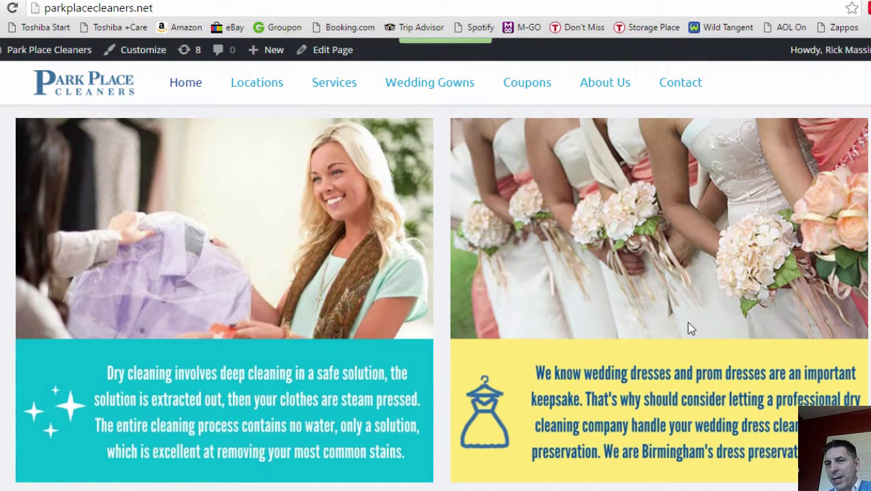
{"action": "scroll", "coordinate": [744, 200], "scroll_direction": "down", "scroll_amount": 3}
{"action": "scroll", "coordinate": [742, 196], "scroll_direction": "down", "scroll_amount": 3}
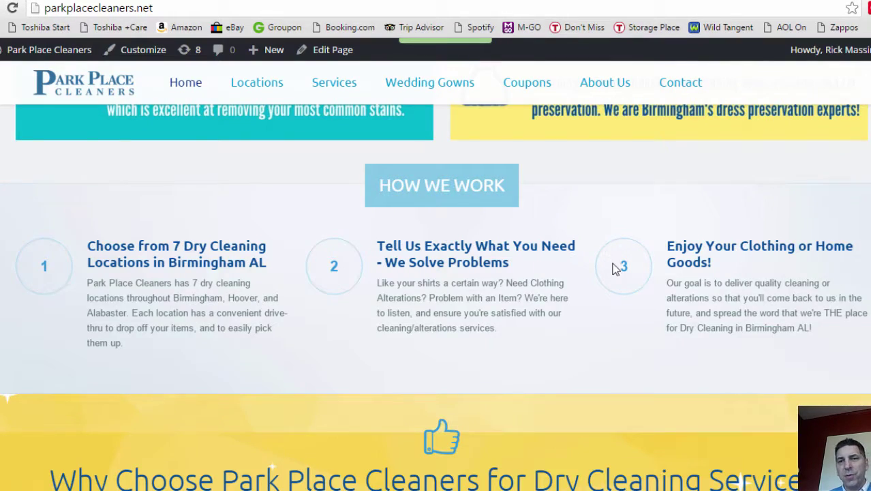
{"action": "scroll", "coordinate": [614, 267], "scroll_direction": "down", "scroll_amount": 4}
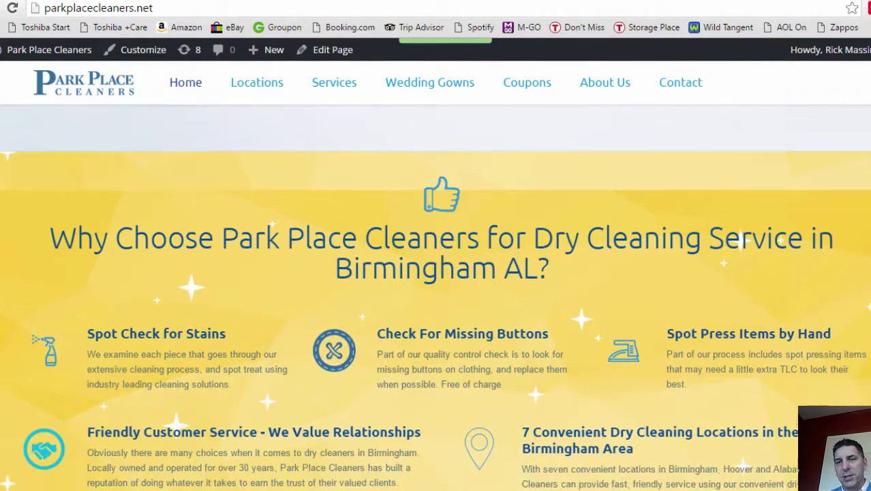